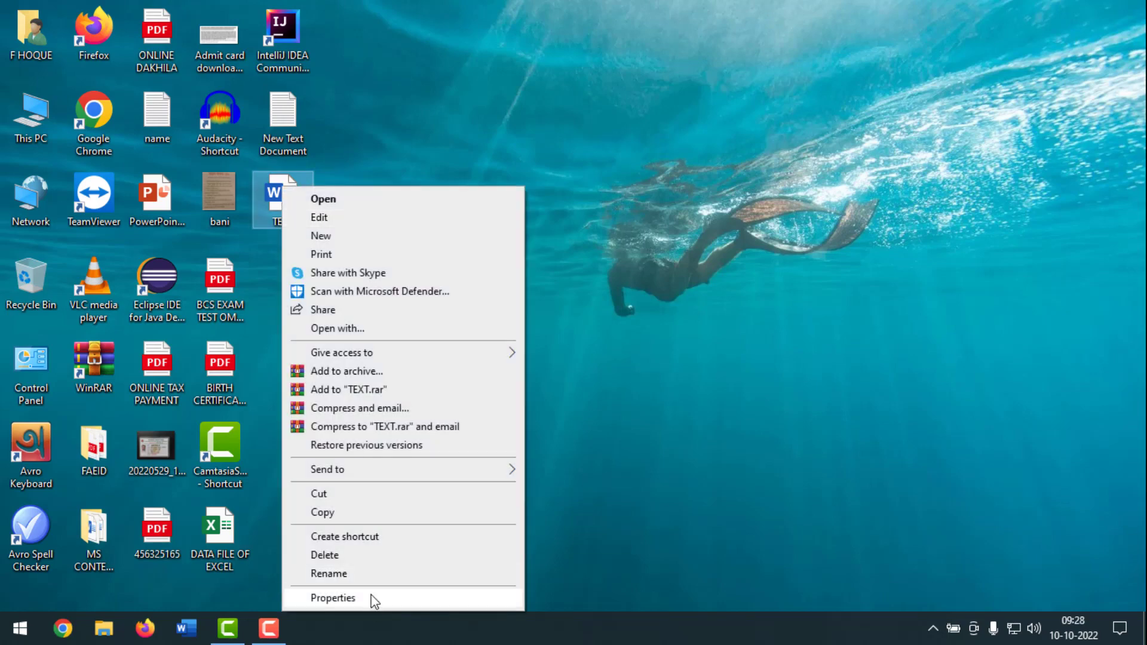
Step: Toggle Read-only on and off in TEXT's Properties, then apply and close with it unchecked
left_click(374, 601)
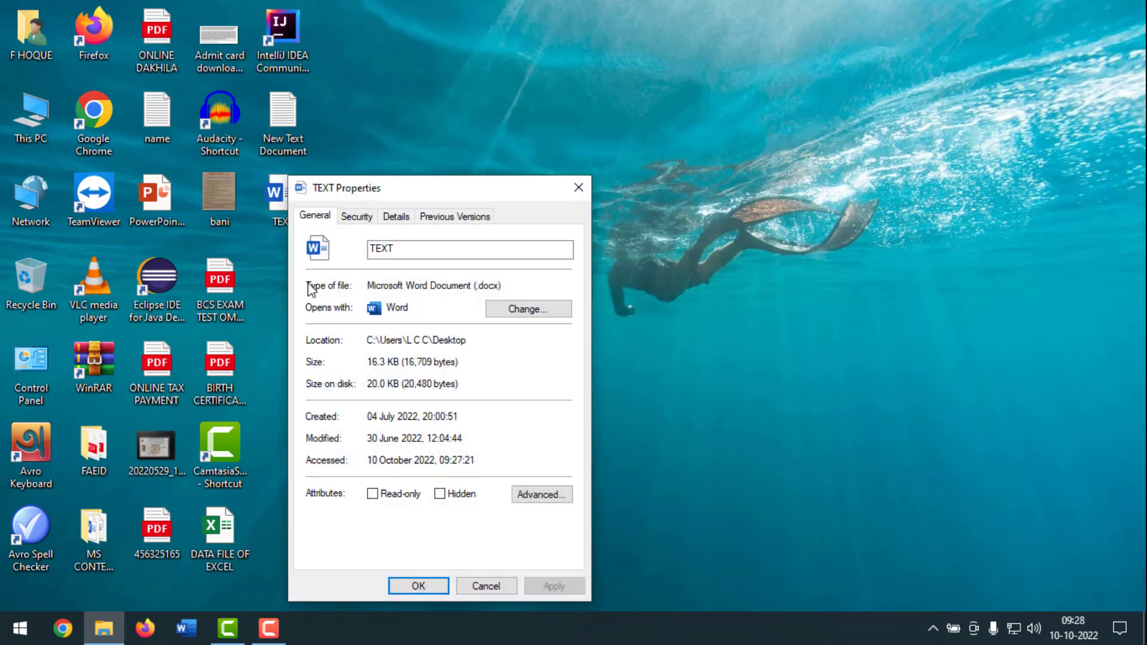
left_click(372, 494)
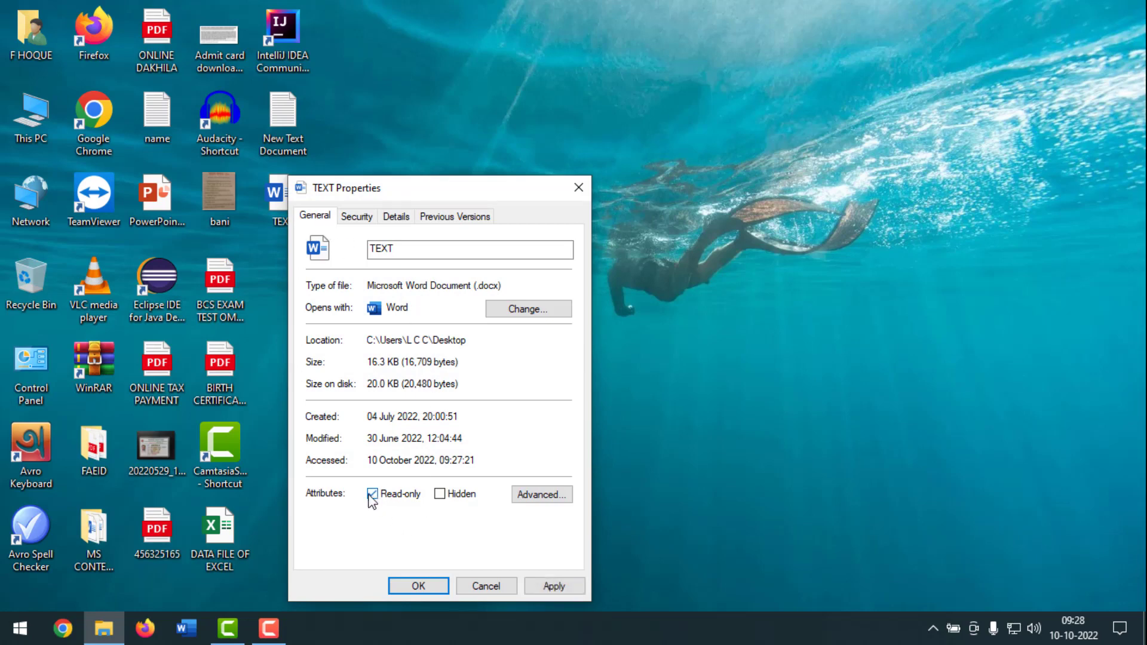
left_click(372, 494)
left_click(553, 587)
left_click(421, 588)
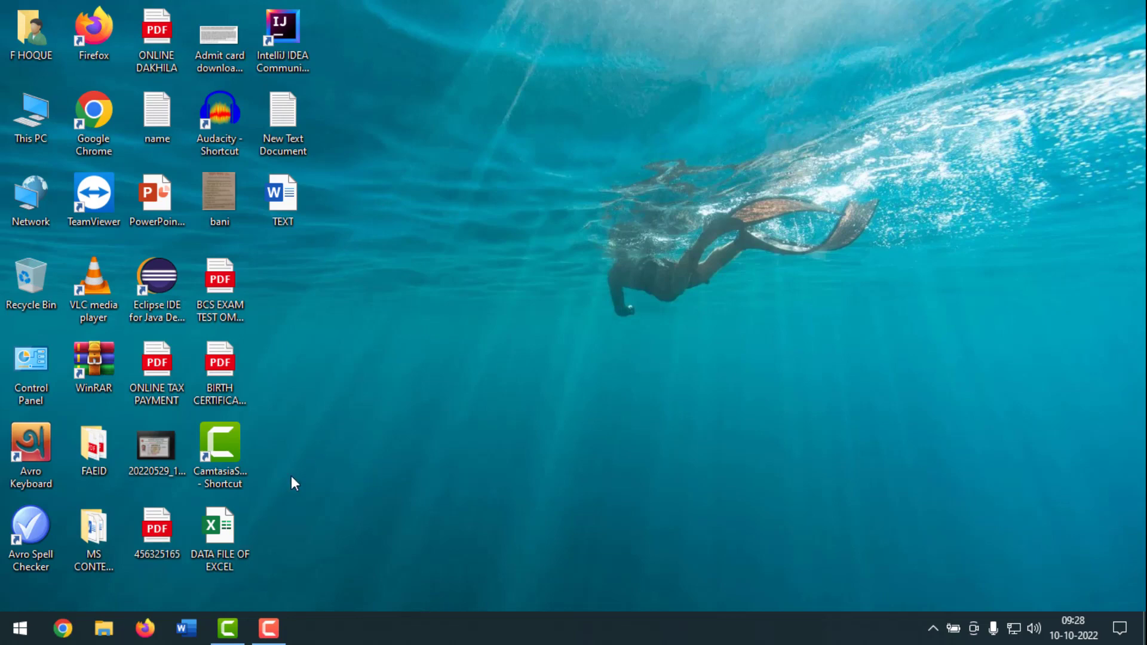
Step: Start Word with a blank document and open the Trust Center settings from Word Options
left_click(186, 628)
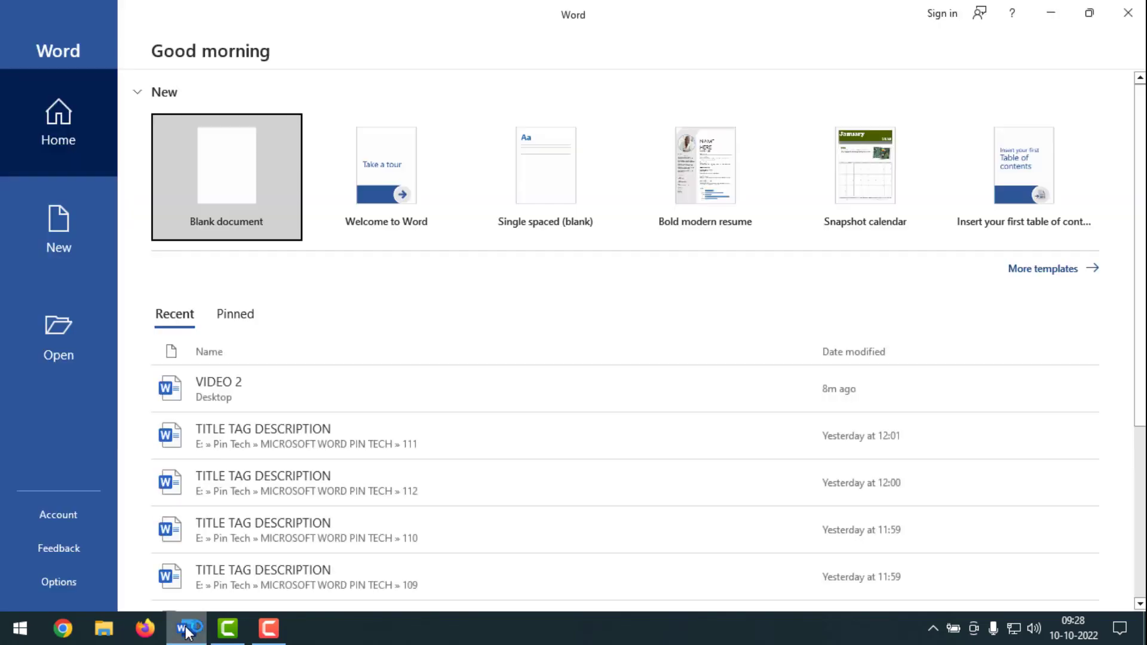
left_click(263, 180)
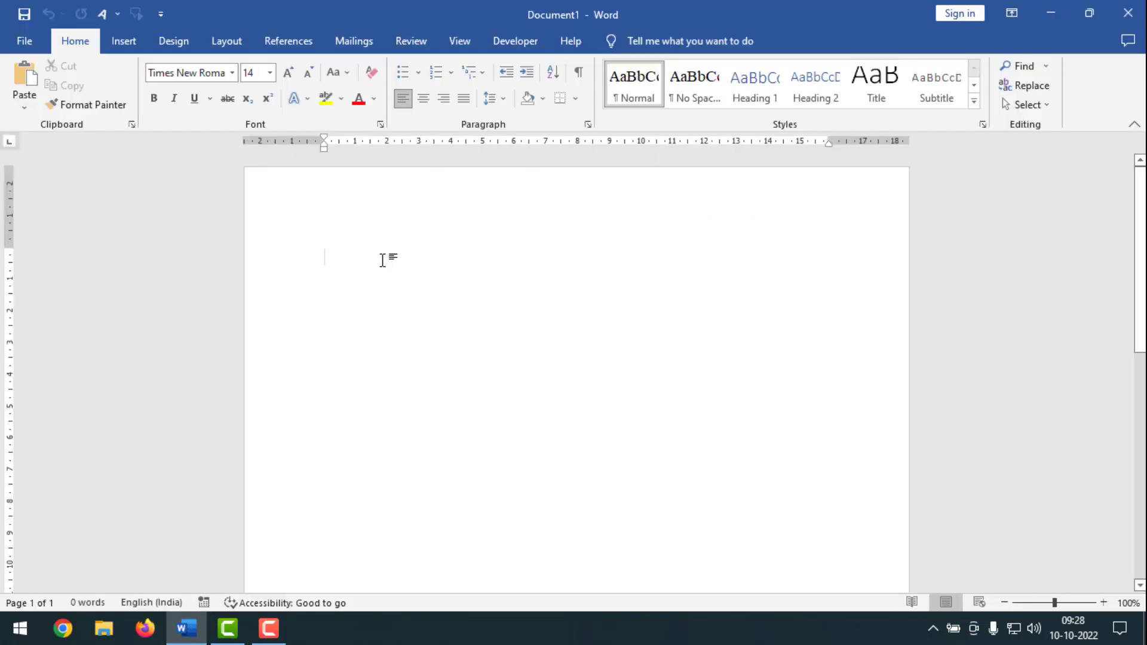
left_click(25, 42)
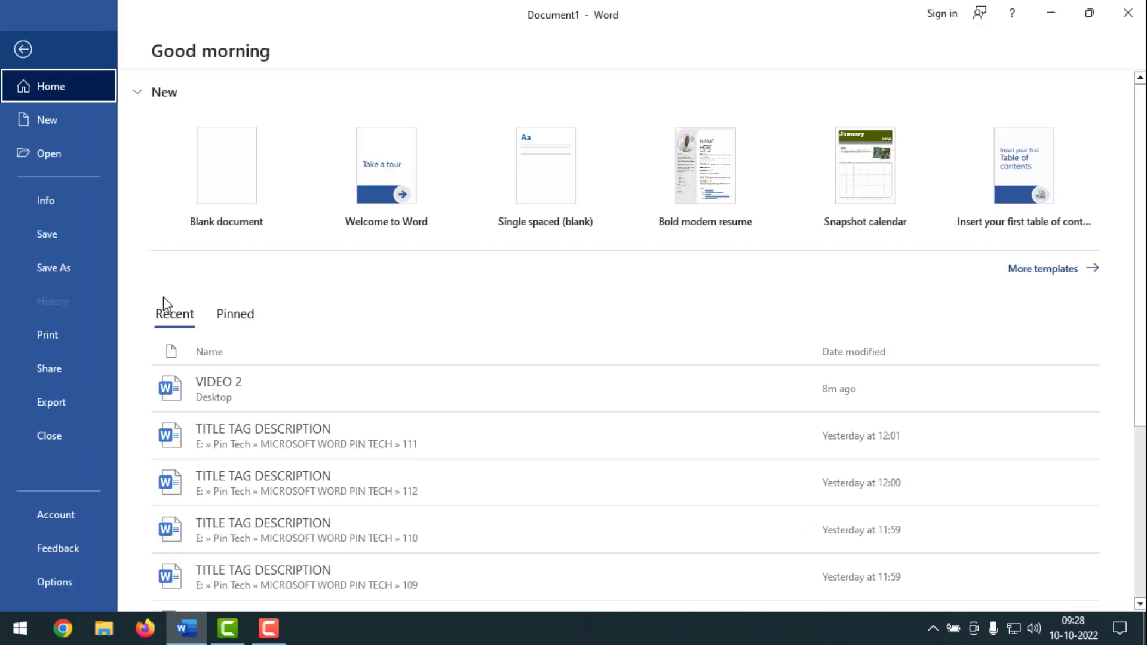
left_click(51, 582)
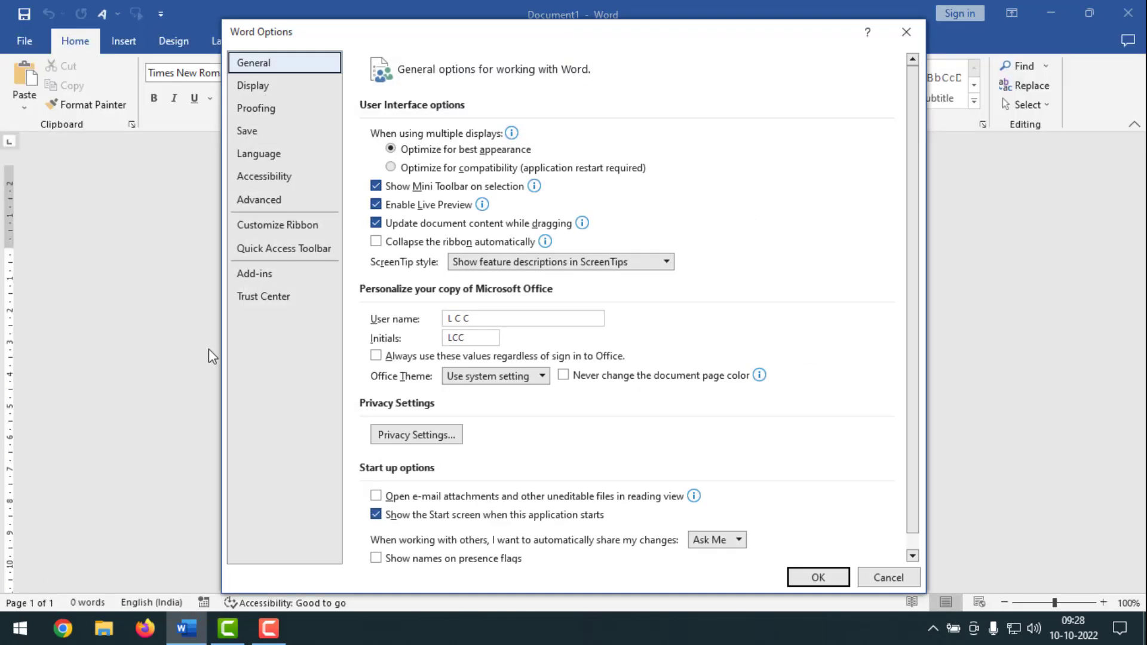
left_click(287, 298)
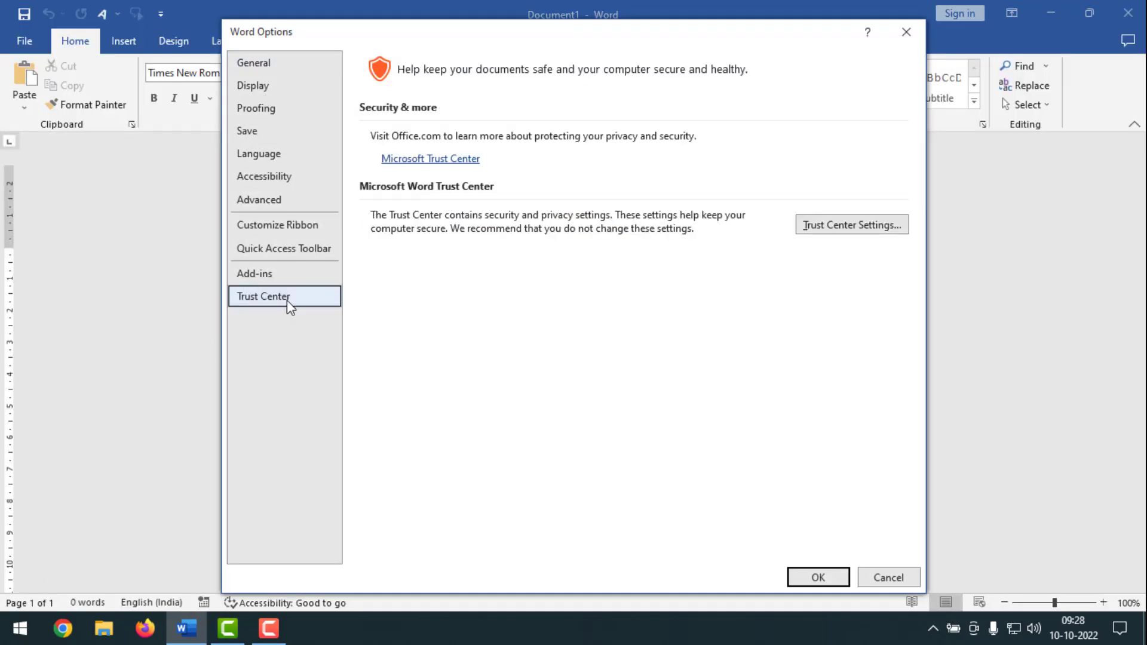
left_click(840, 230)
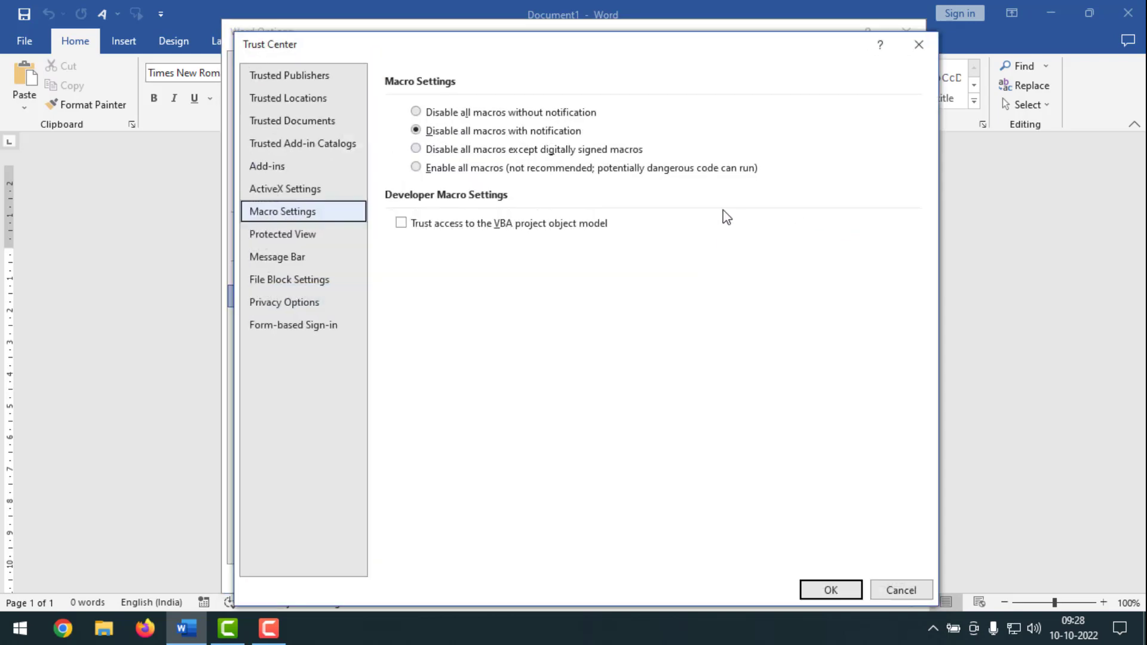
Step: Disable Protected View for internet files, unsafe locations and Outlook attachments, confirming both dialogs
left_click(285, 239)
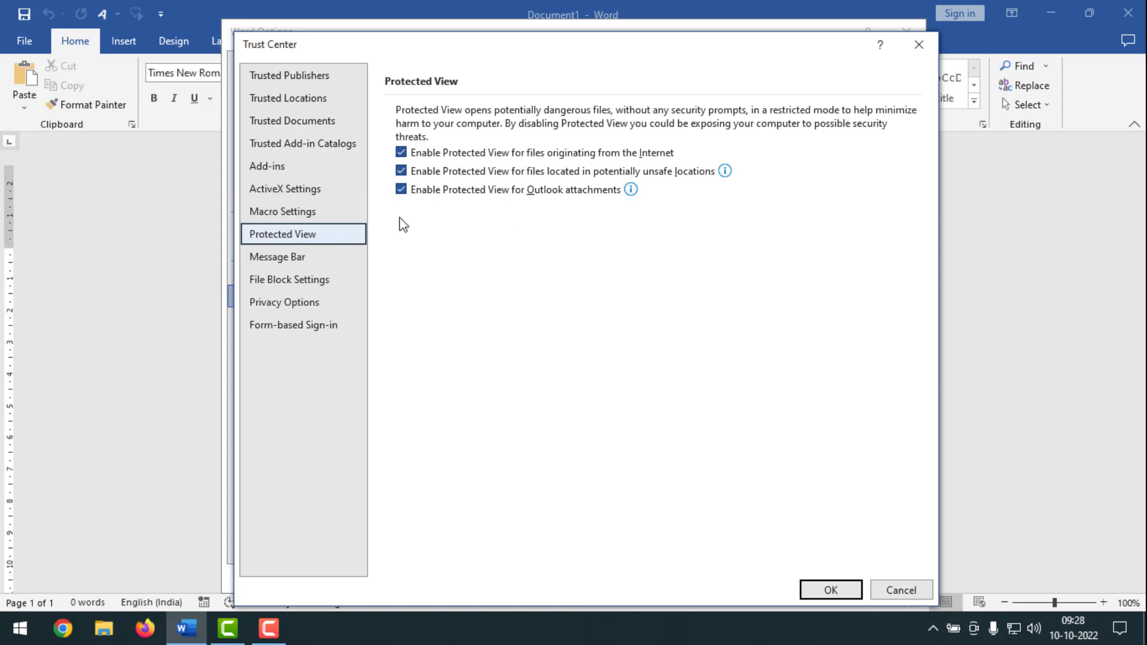
left_click(402, 154)
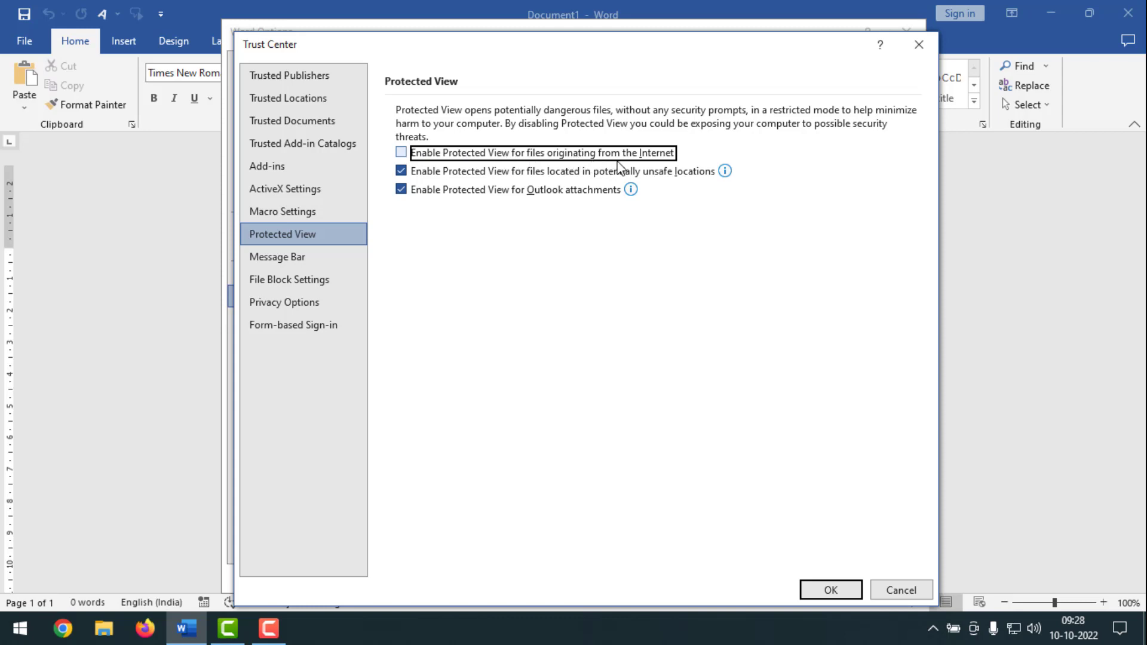
left_click(402, 171)
left_click(402, 190)
mouse_move(533, 204)
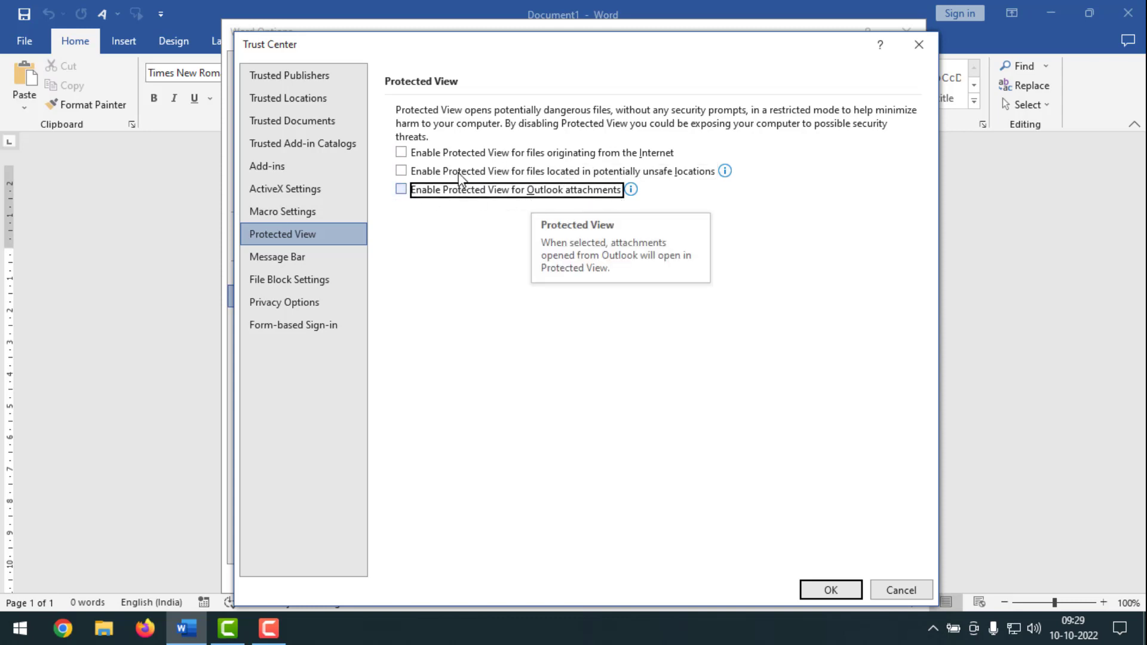
left_click(830, 588)
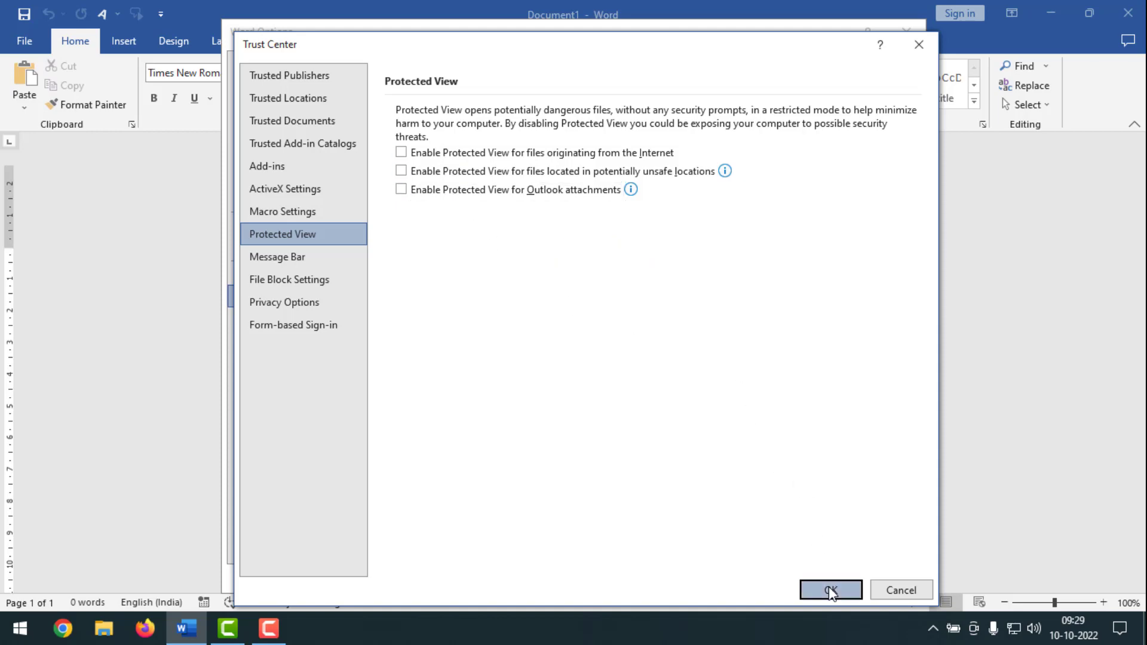
left_click(816, 578)
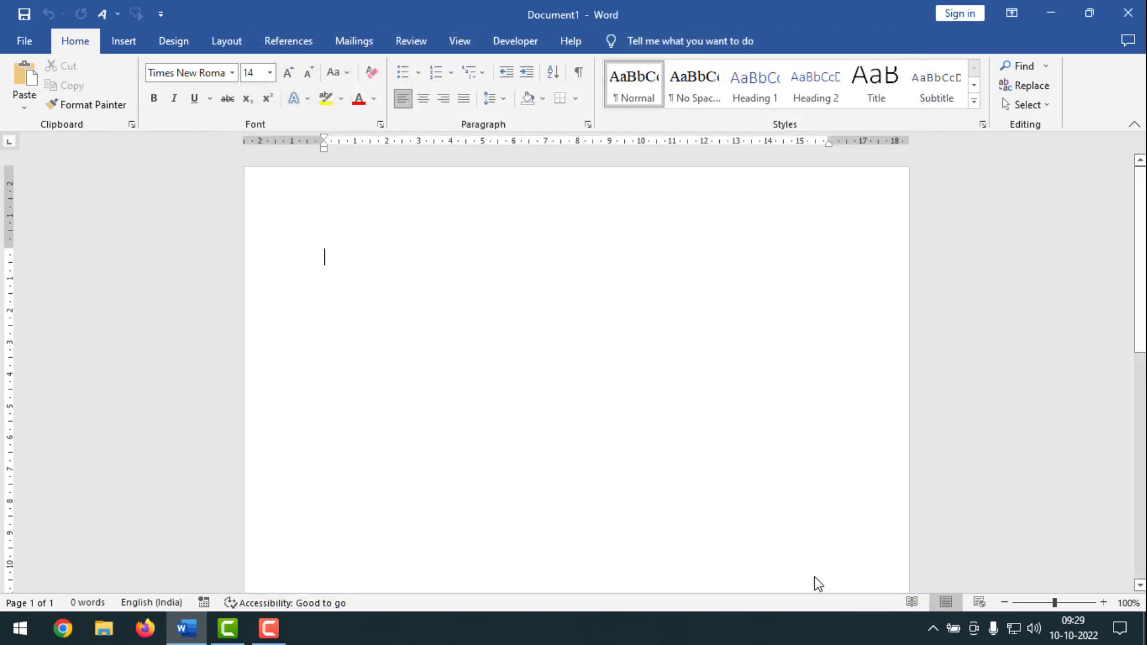
Step: Minimize and restore Word, then bring up the Browse dialog from File > Open
left_click(1053, 12)
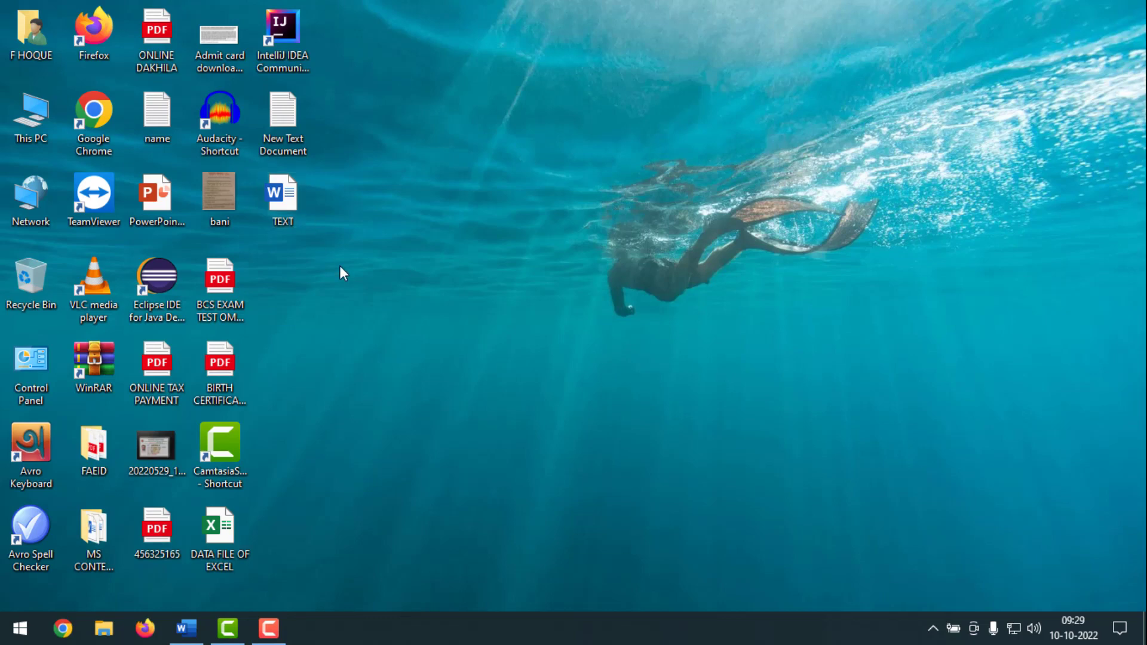
left_click(186, 628)
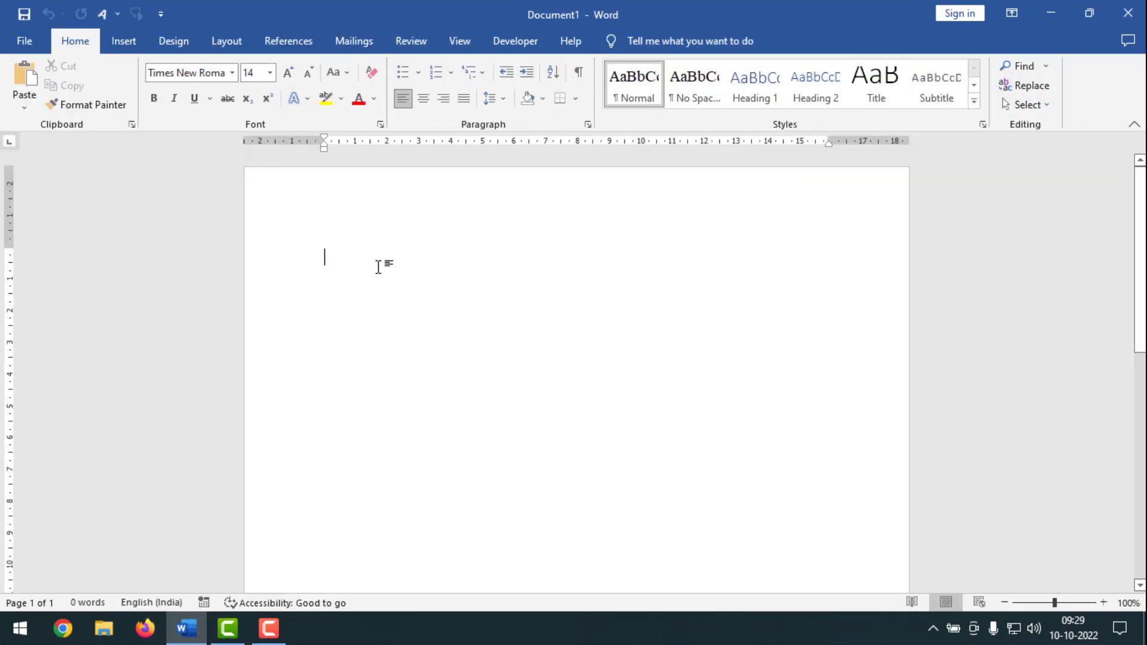
left_click(24, 41)
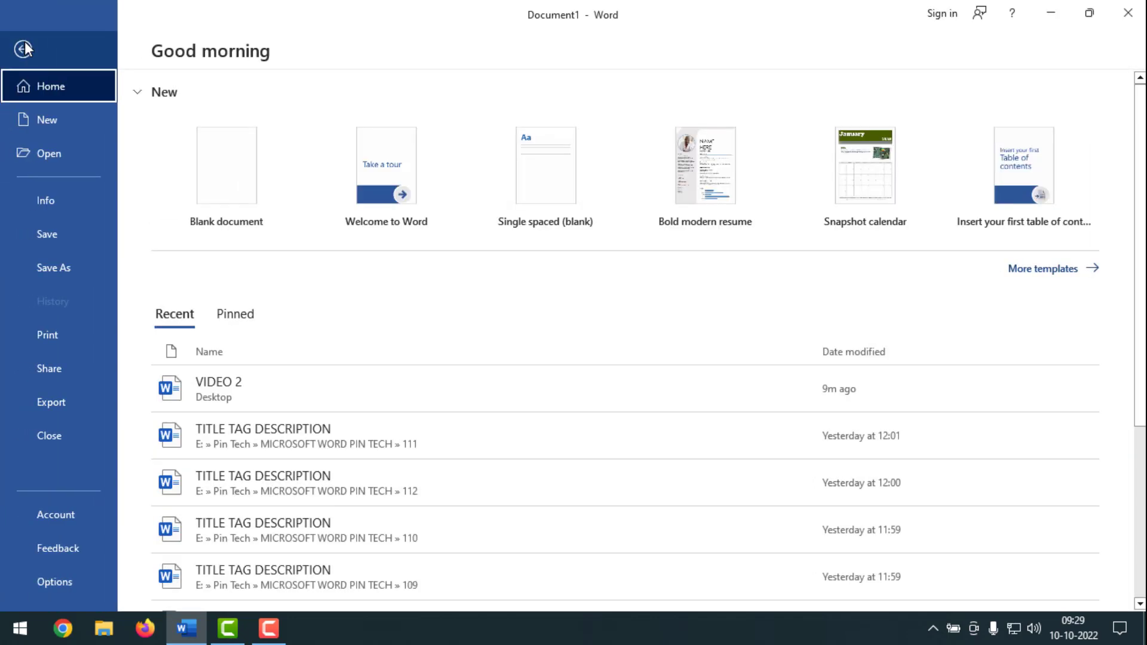
left_click(60, 155)
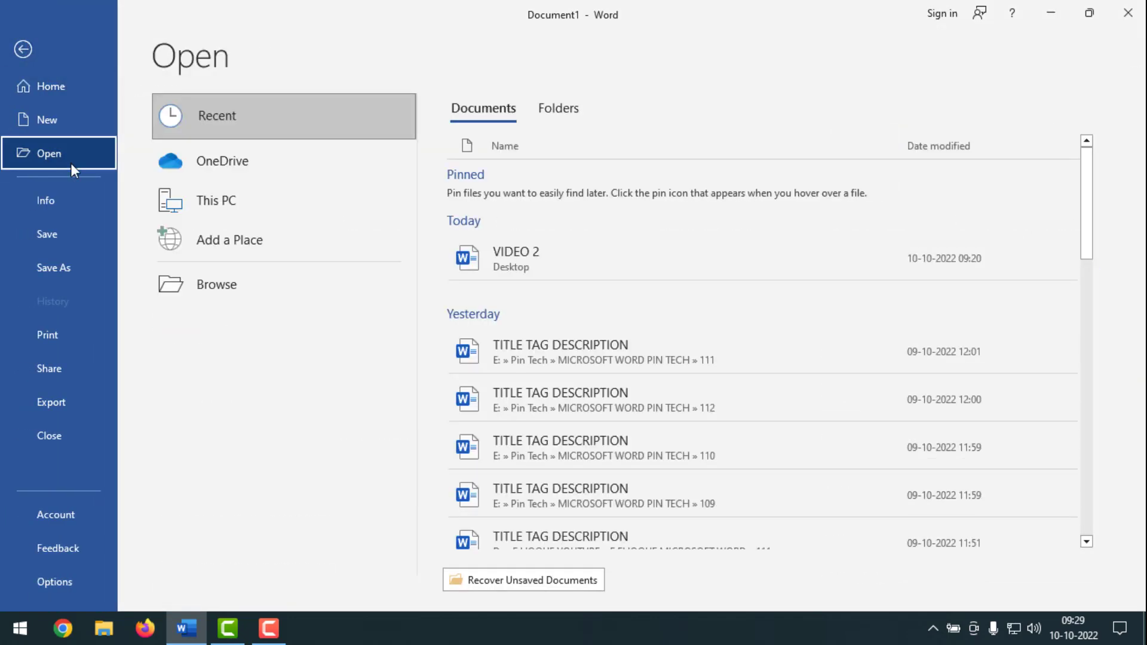
left_click(230, 289)
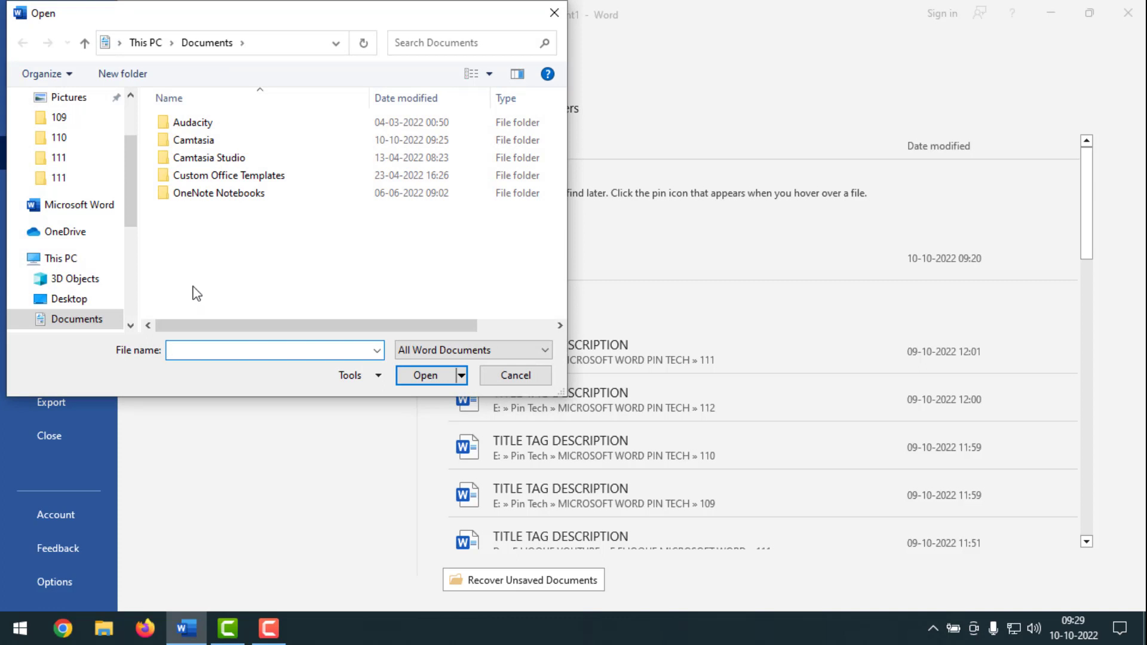
Step: Open the TEXT document from the Desktop using Open and Repair
left_click(70, 300)
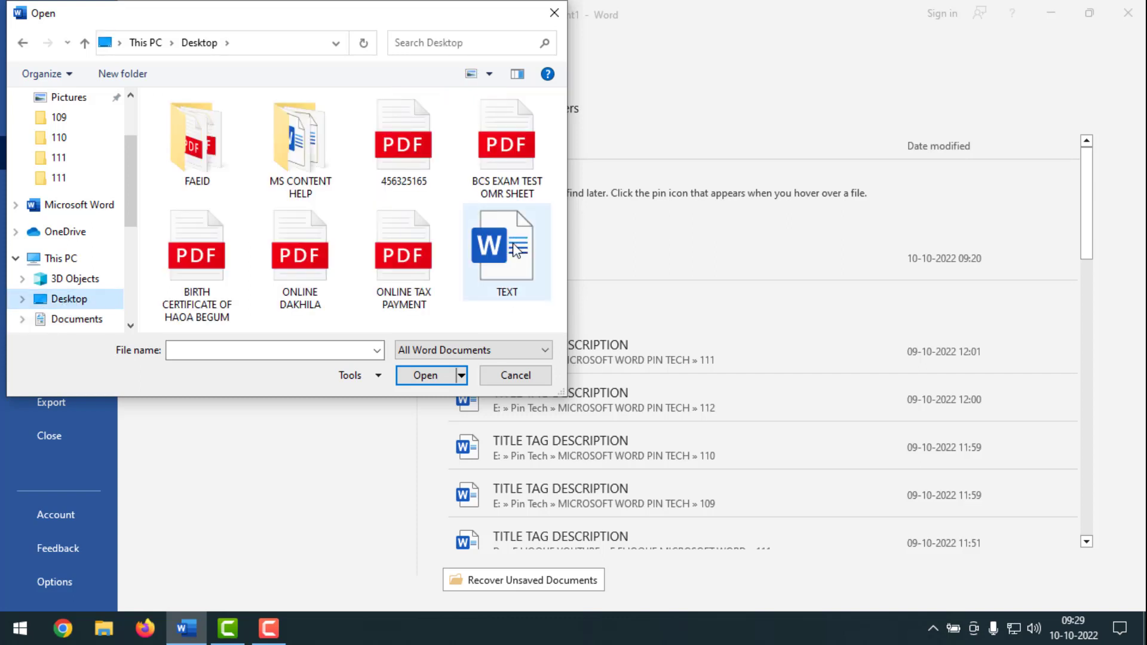
left_click(517, 250)
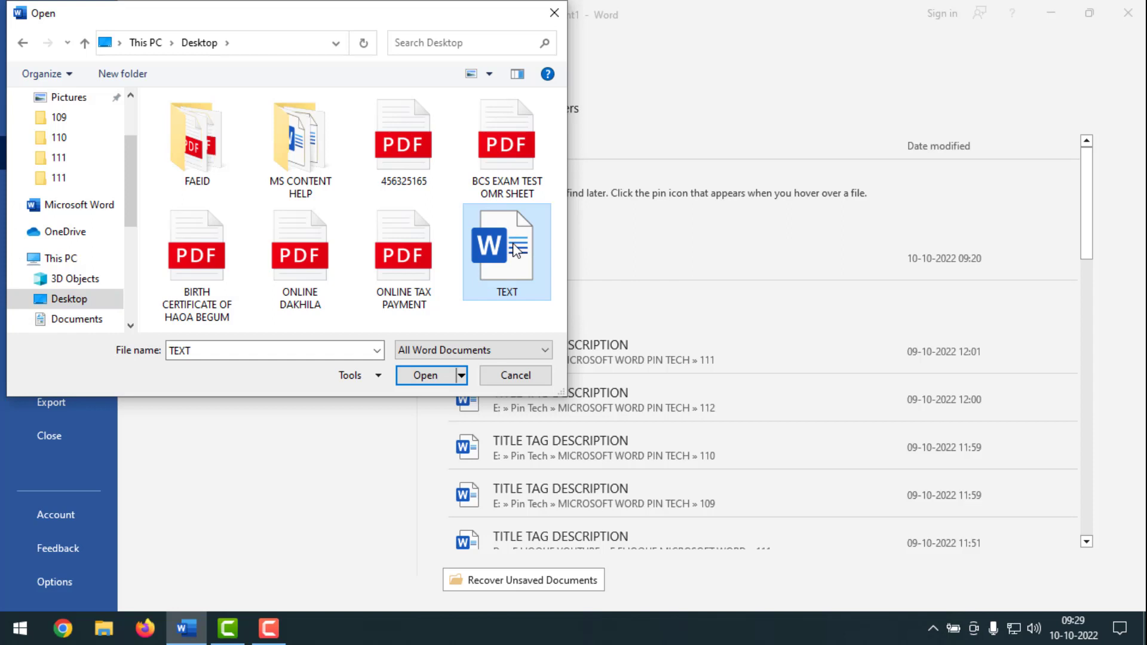
left_click(462, 376)
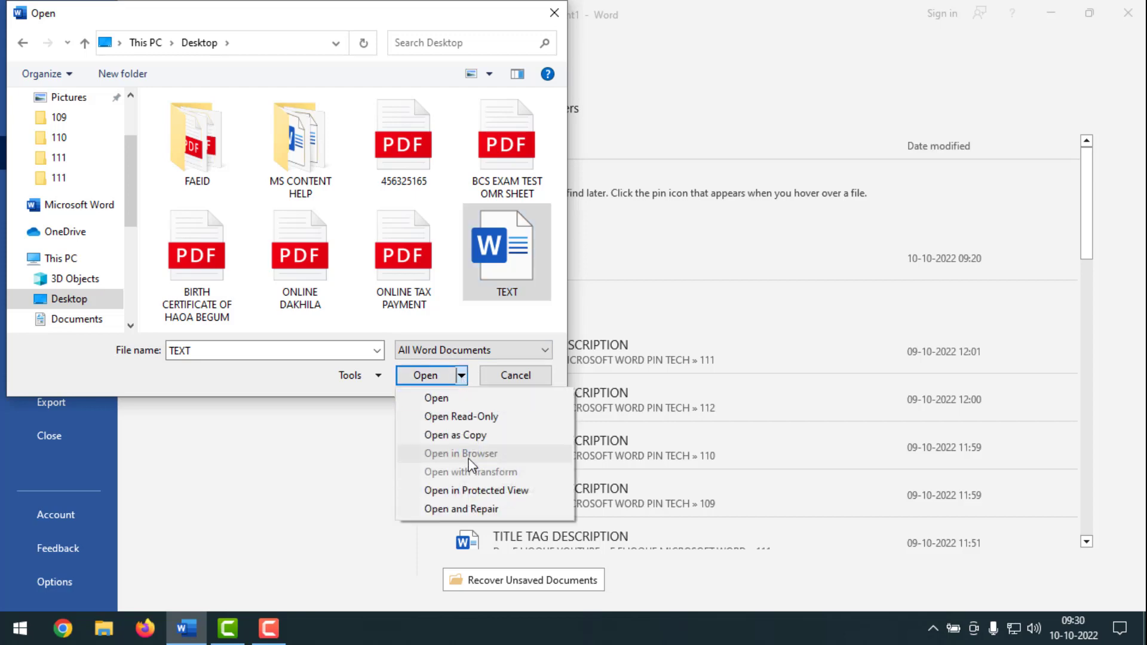
left_click(464, 508)
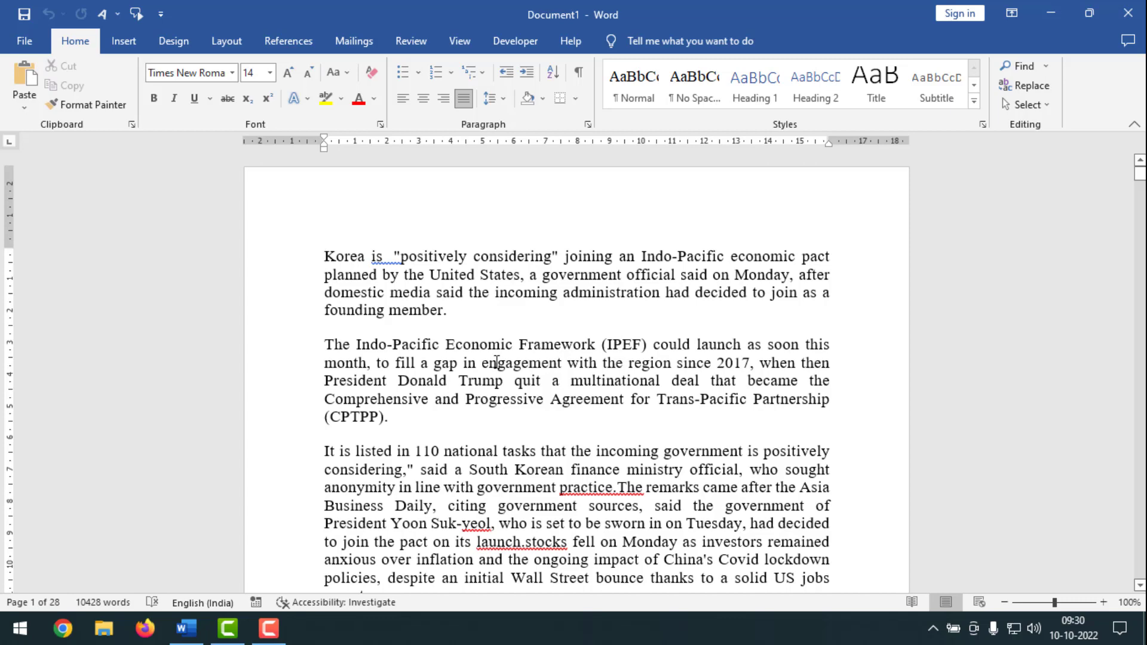
Step: Create a new blank Document2 and return to Word's File view
left_click(25, 41)
left_click(236, 195)
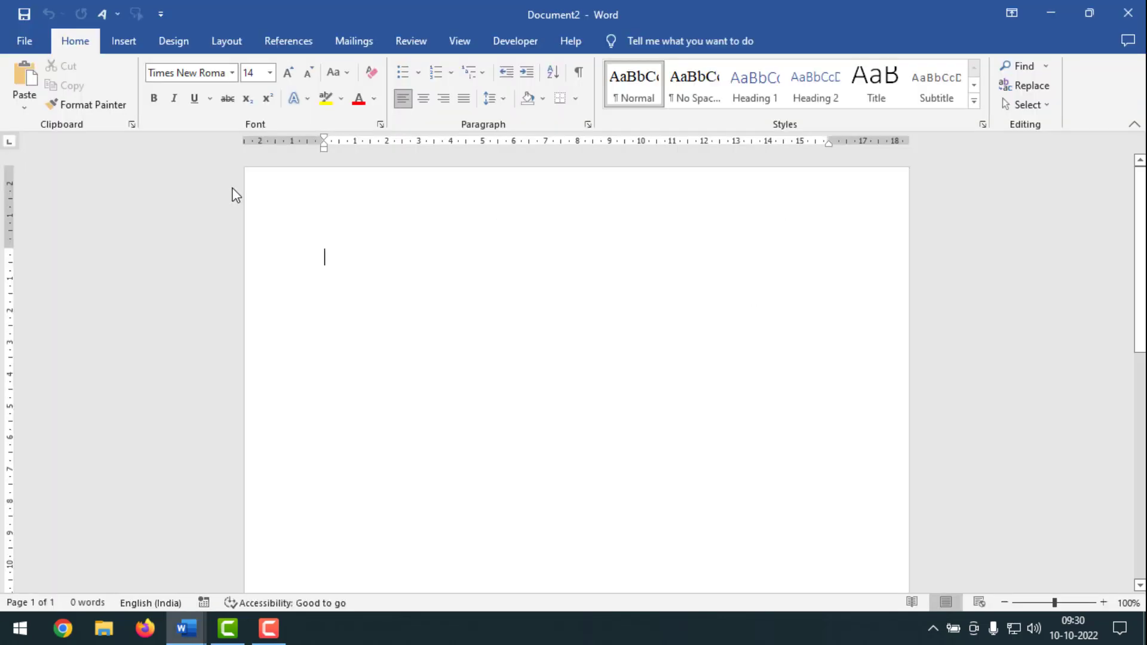
left_click(22, 41)
Step: Select TEXT in Browse, review its Read-Only/Copy/Repair open options, cancel, and close Document2
left_click(54, 154)
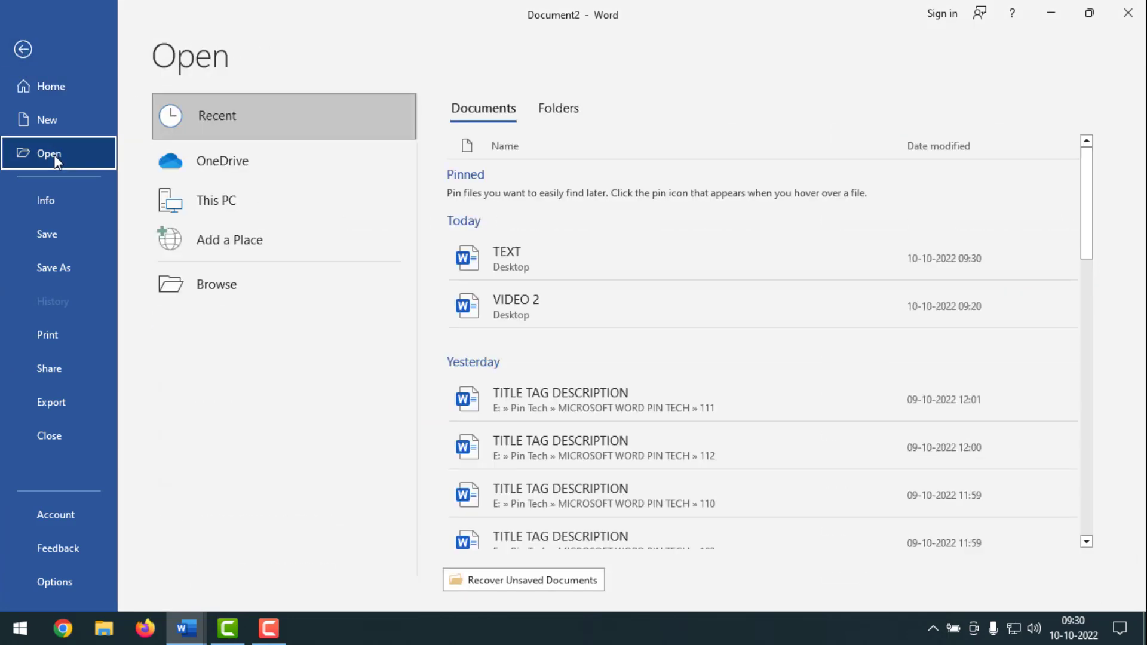
left_click(243, 289)
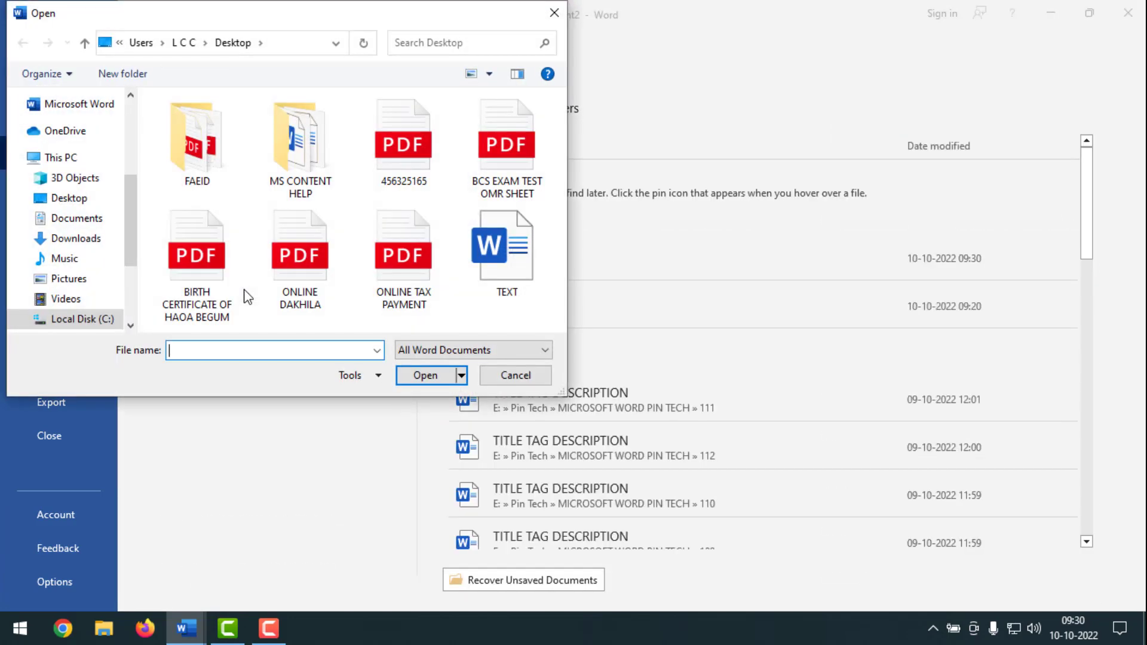
left_click(506, 269)
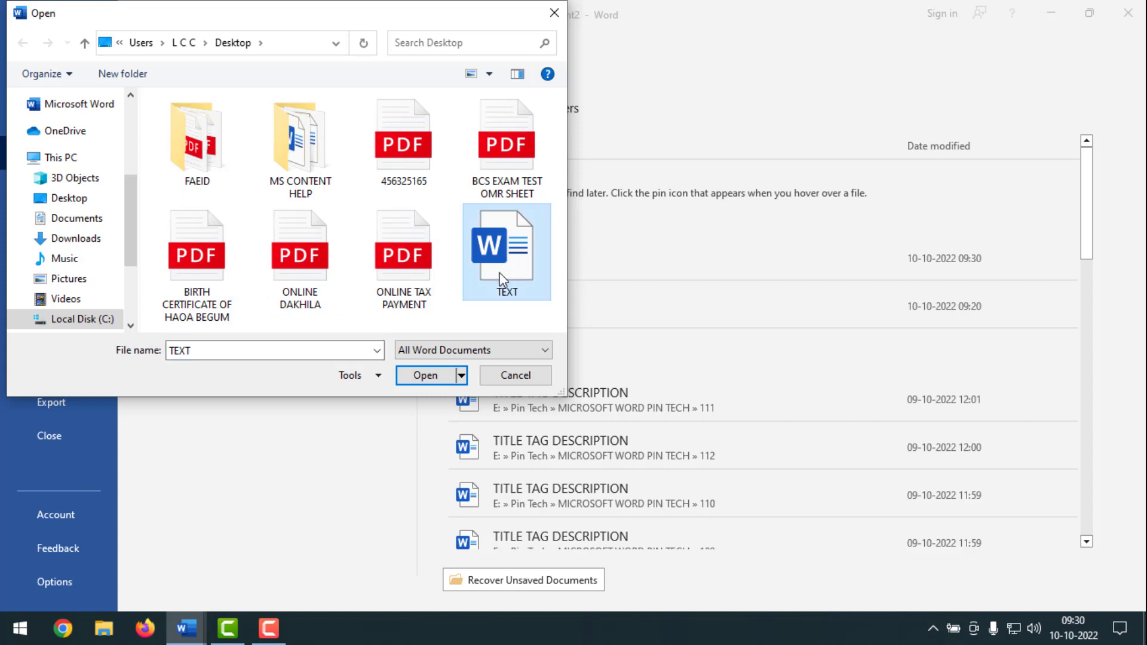
left_click(461, 375)
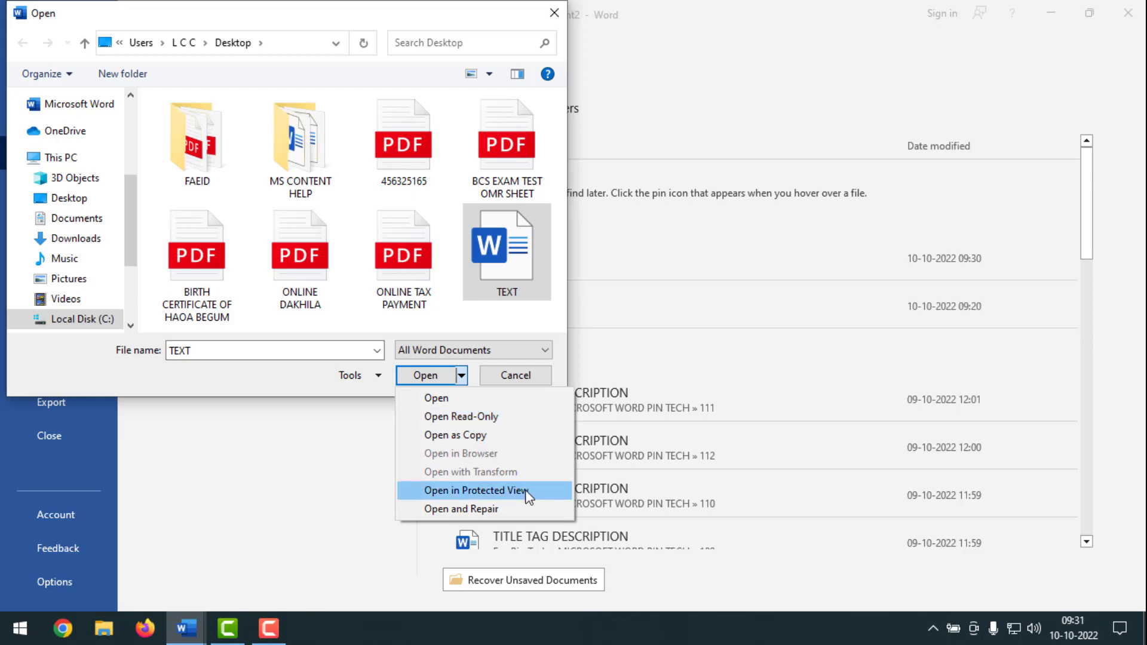
left_click(516, 375)
left_click(516, 376)
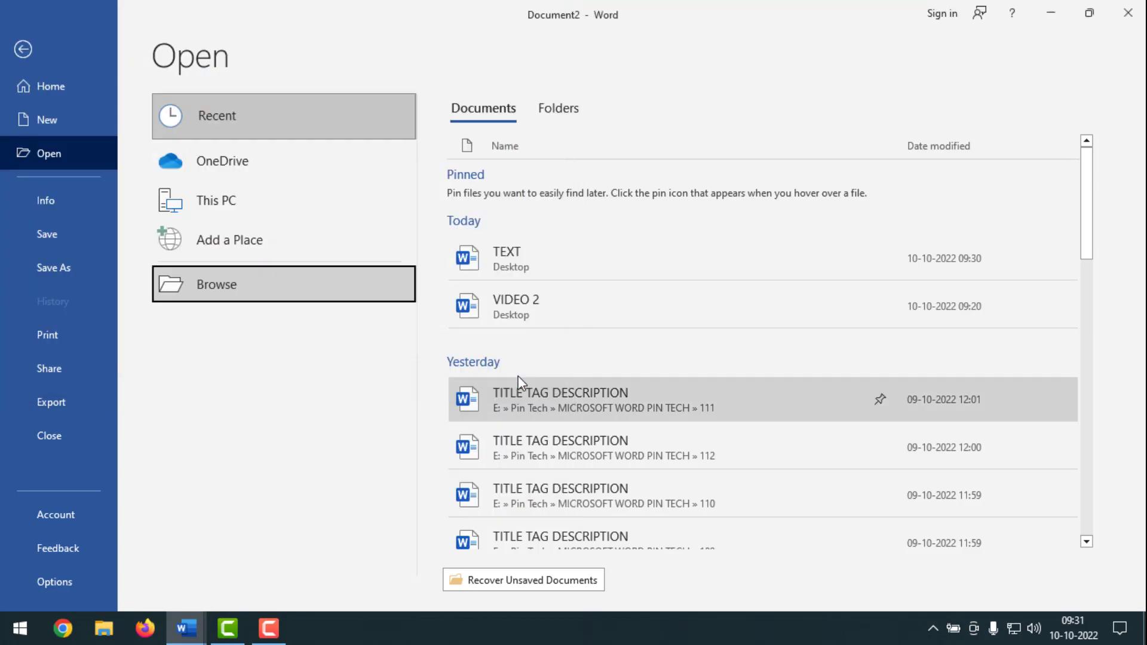
left_click(1122, 17)
Step: Close Word without saving Document1, then open the desktop TEXT file in WordPad via Open with
left_click(1122, 16)
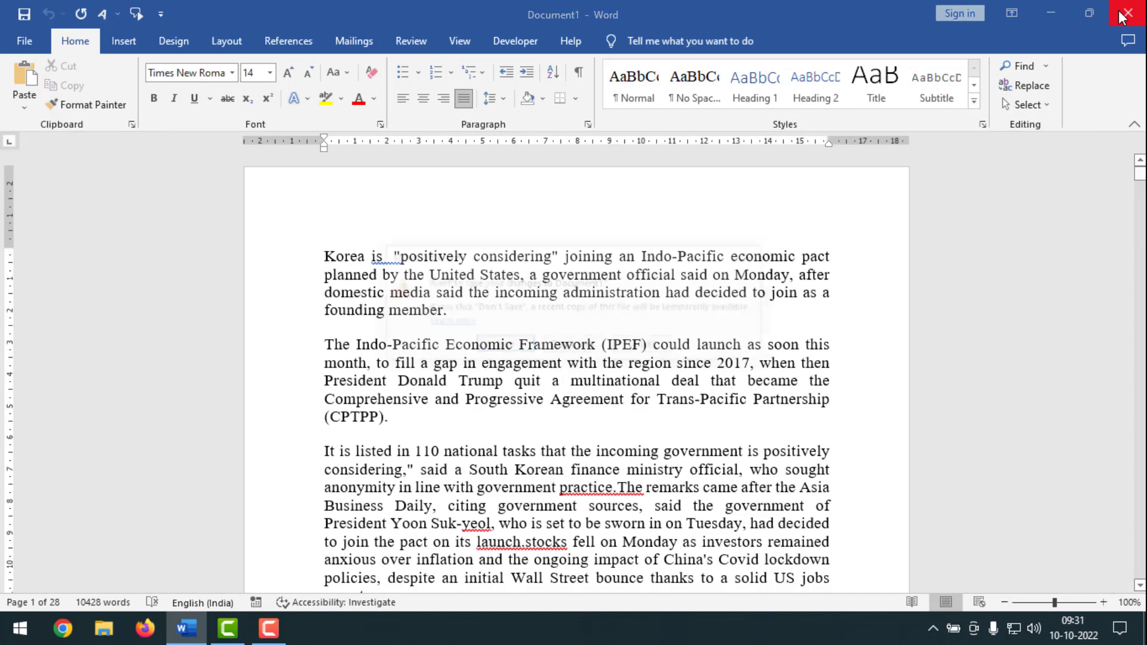
left_click(589, 346)
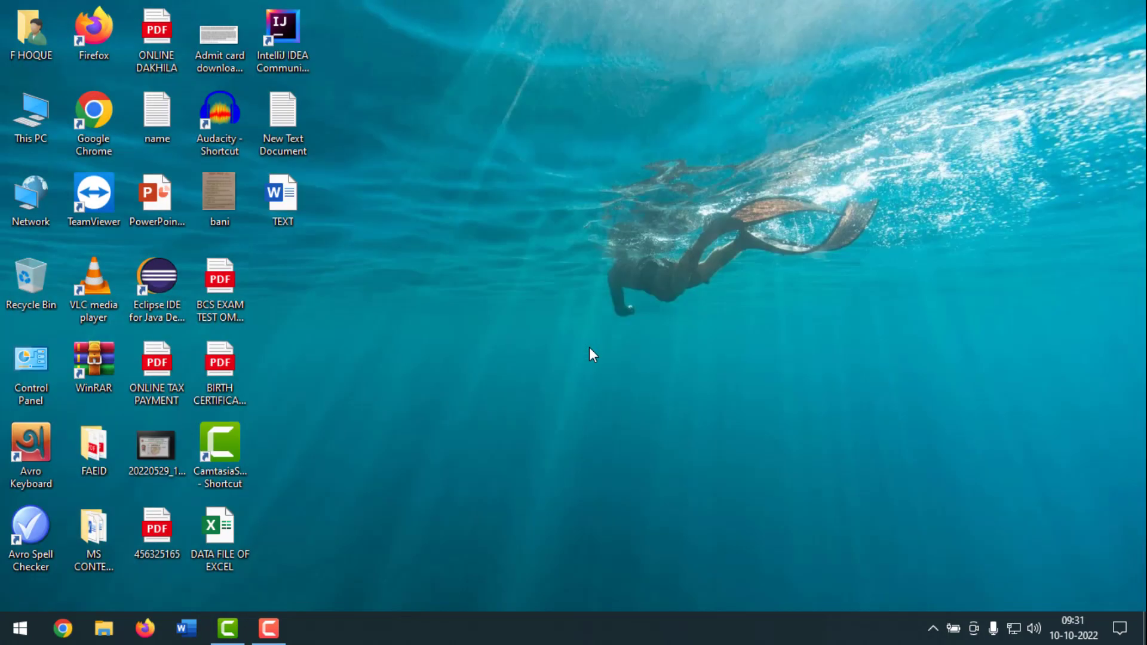
right_click(290, 209)
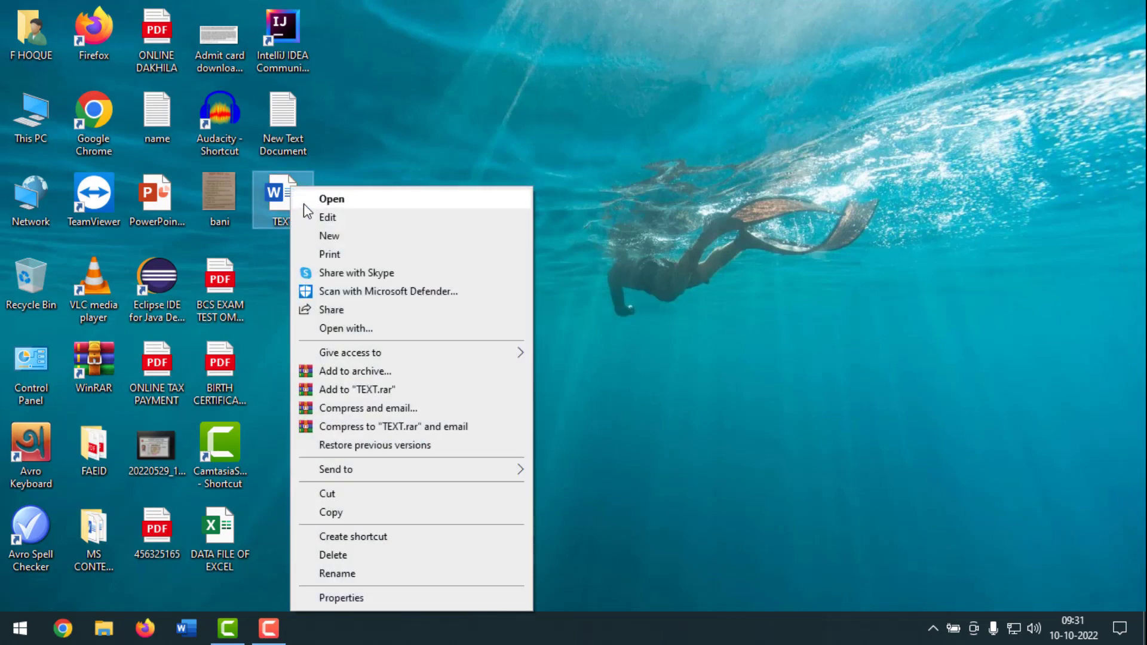
left_click(408, 330)
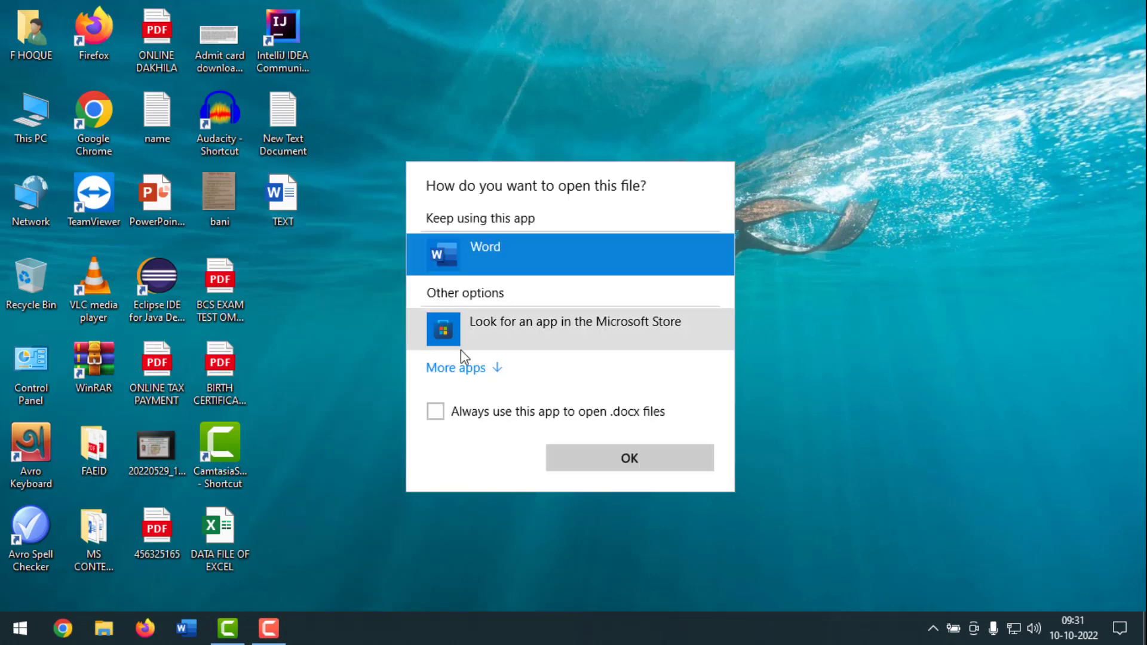
left_click(459, 371)
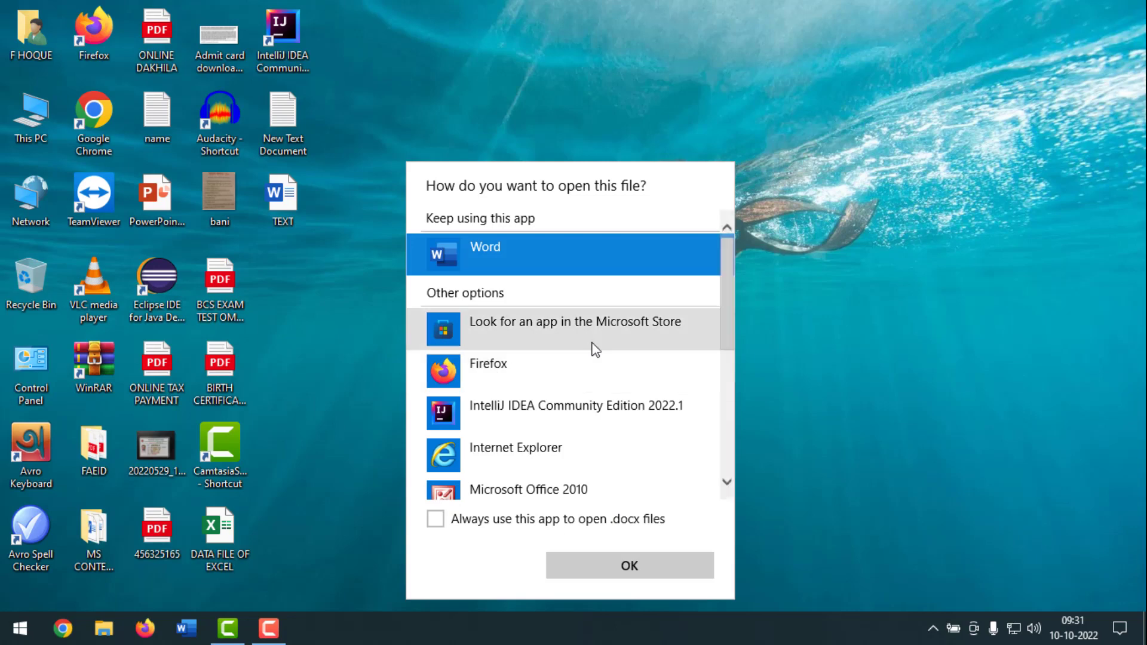
scroll(584, 390, "down", 3)
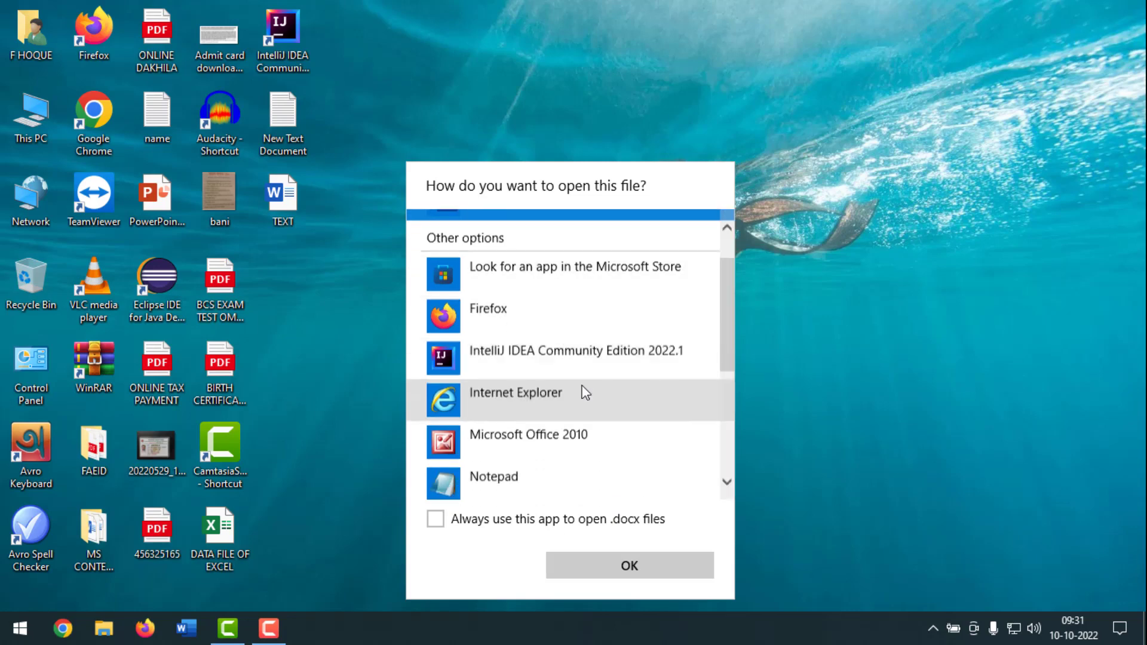
scroll(585, 391, "down", 3)
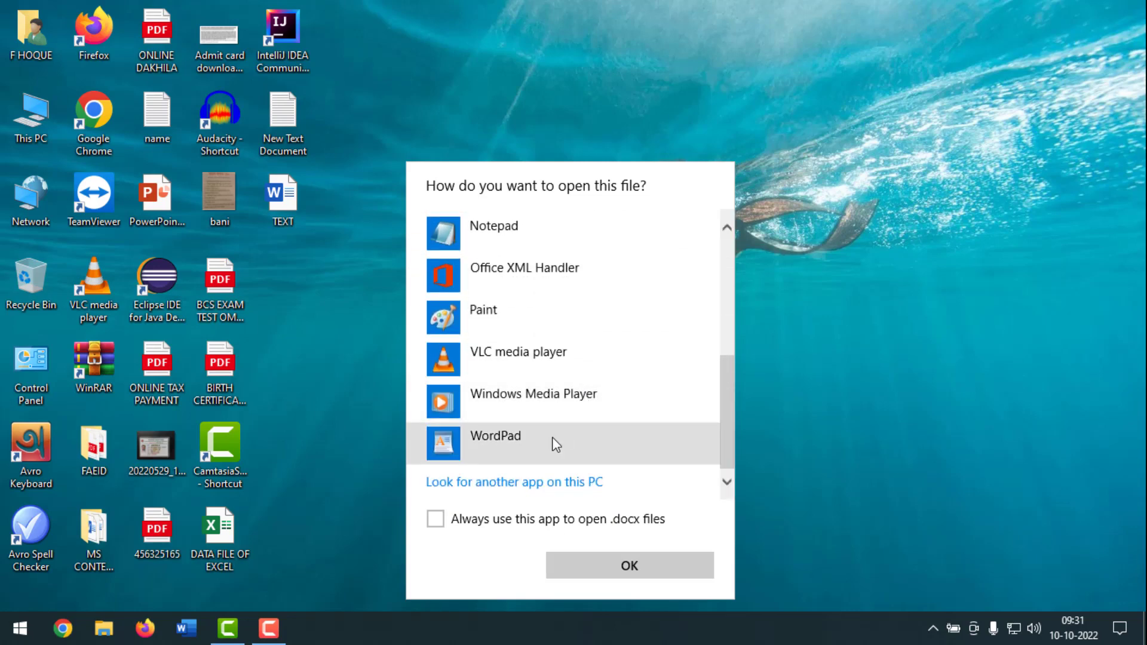
left_click(520, 446)
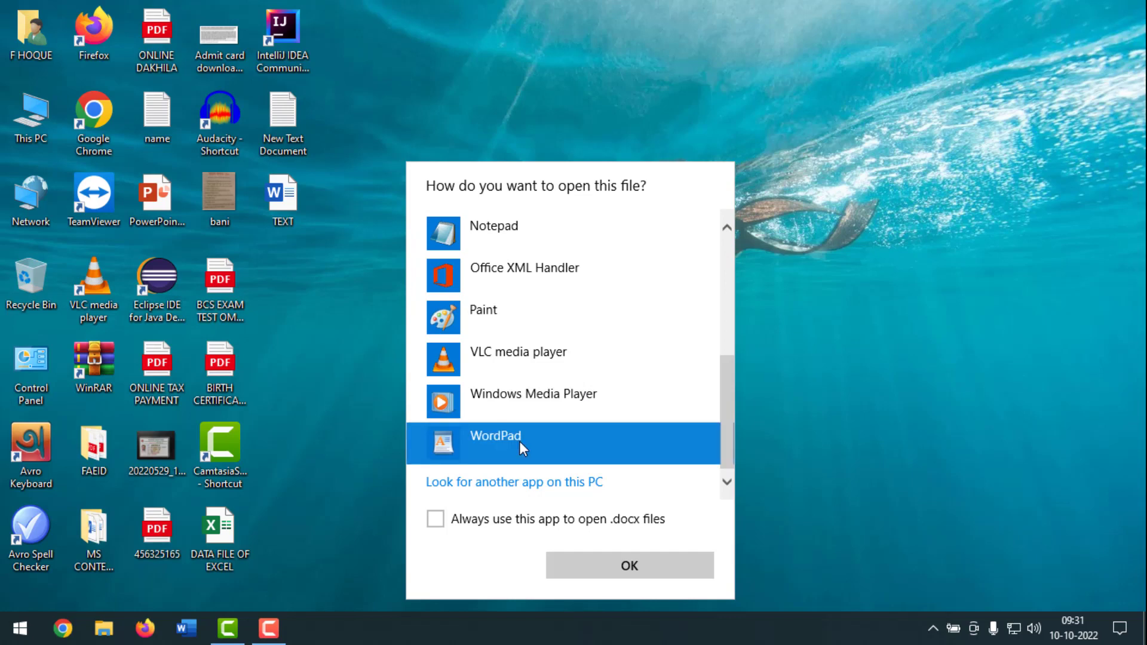
left_click(672, 565)
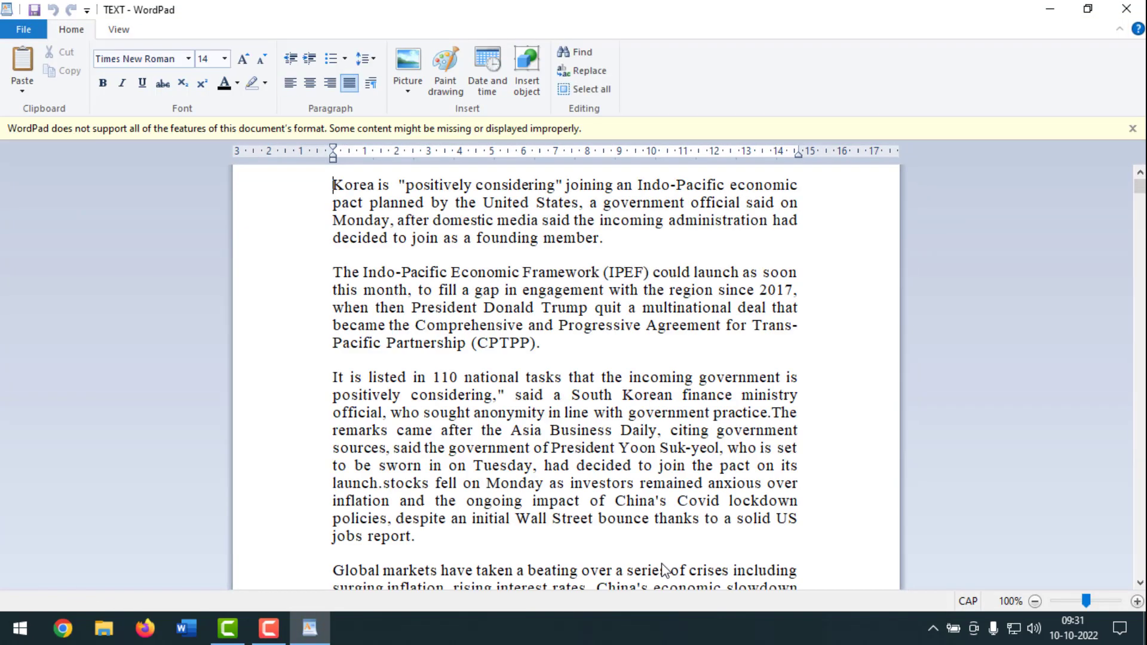
Step: Dismiss WordPad's format warning, select all the article text, and close WordPad
left_click(1132, 129)
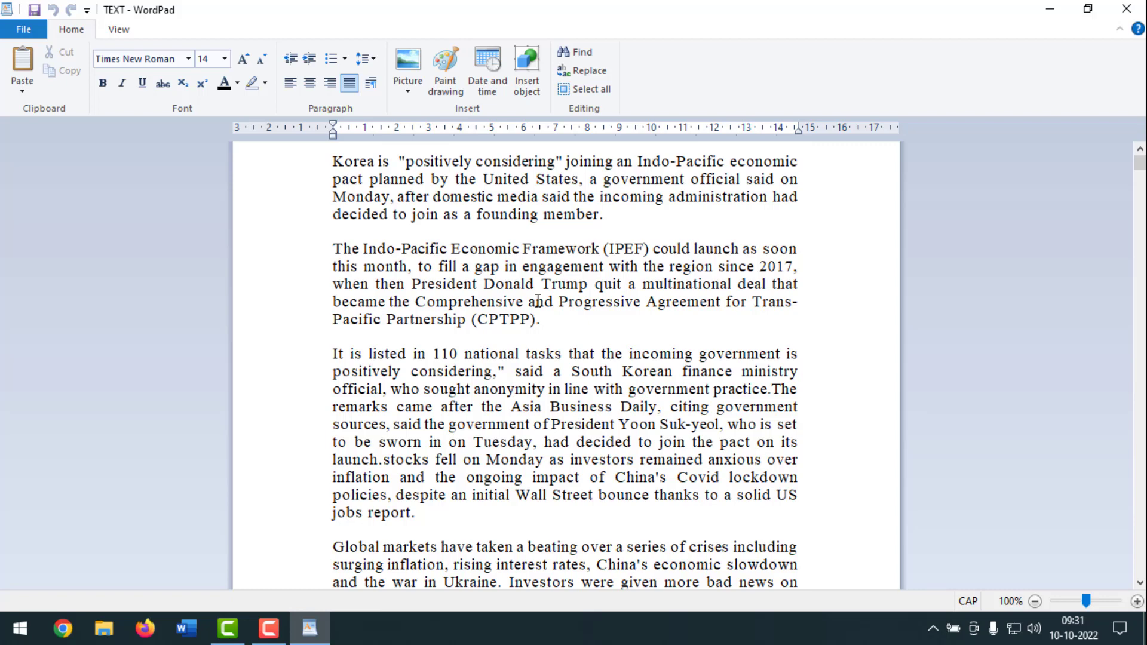
key("ctrl+a")
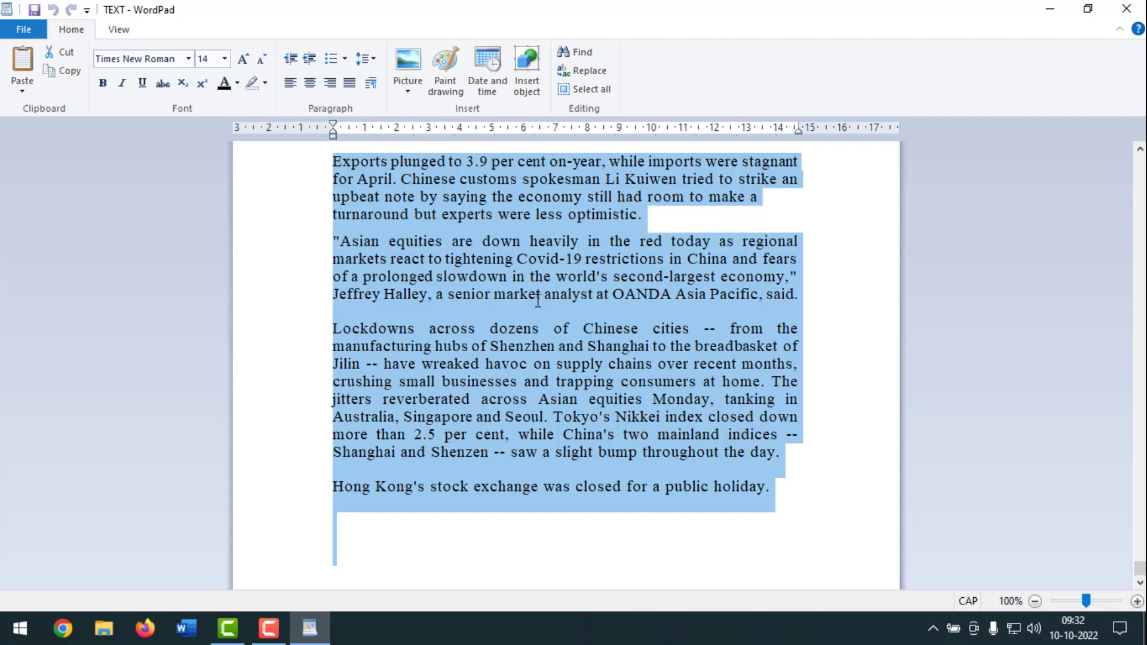
left_click(1138, 5)
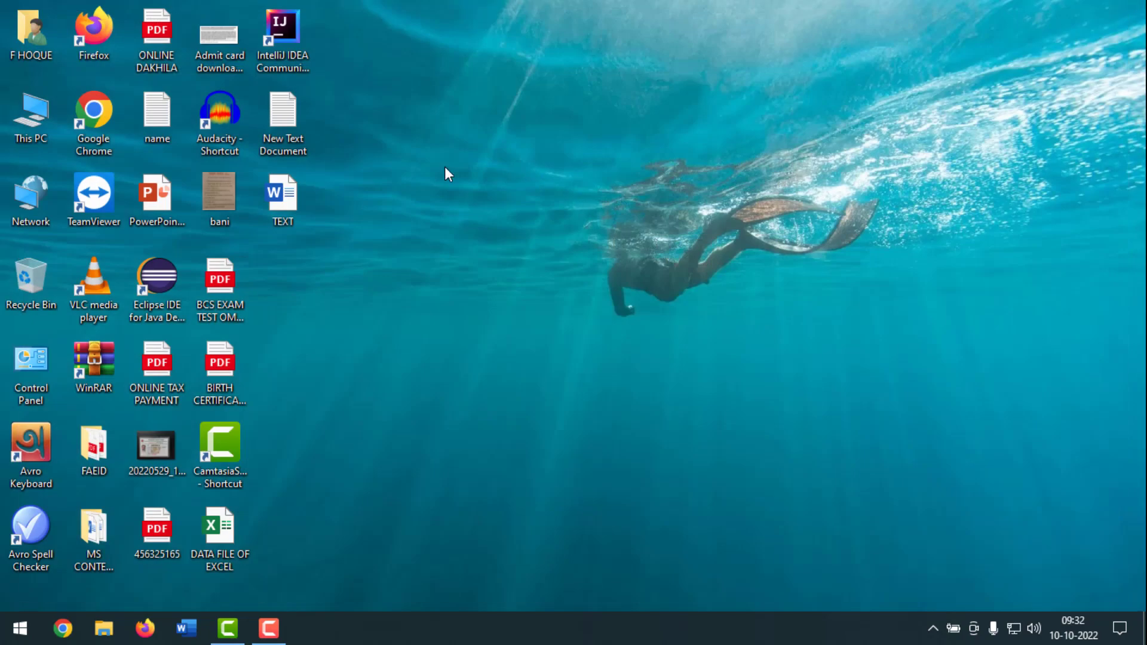
Step: Compress the desktop TEXT document into TEXT.rar using the WinRAR context-menu entry
right_click(292, 191)
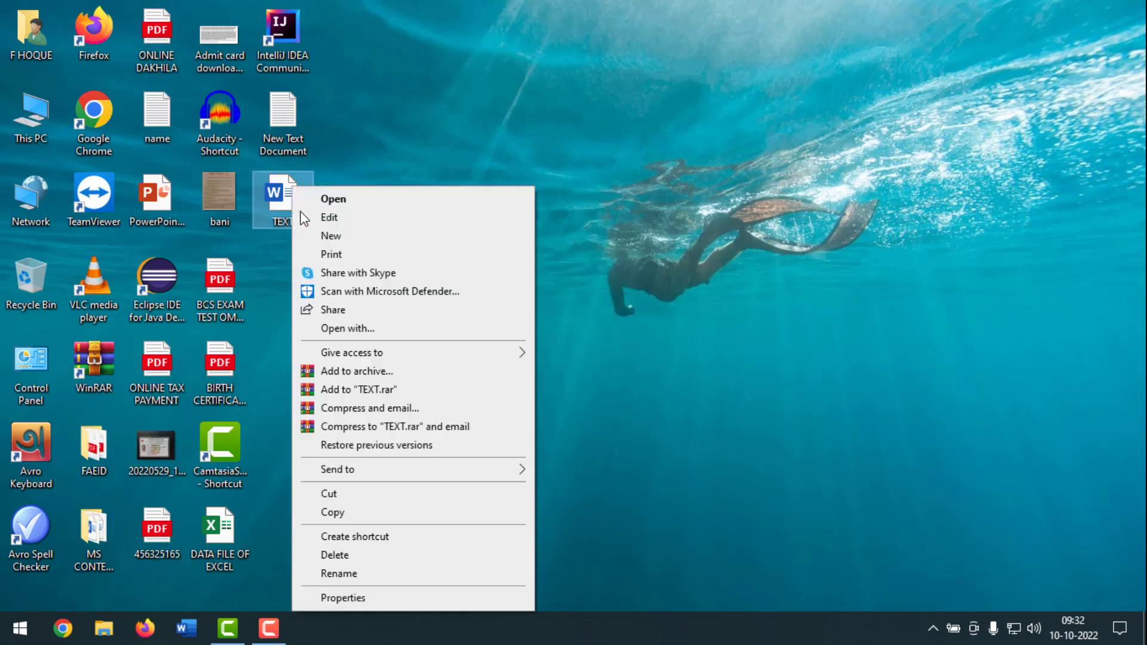
left_click(404, 394)
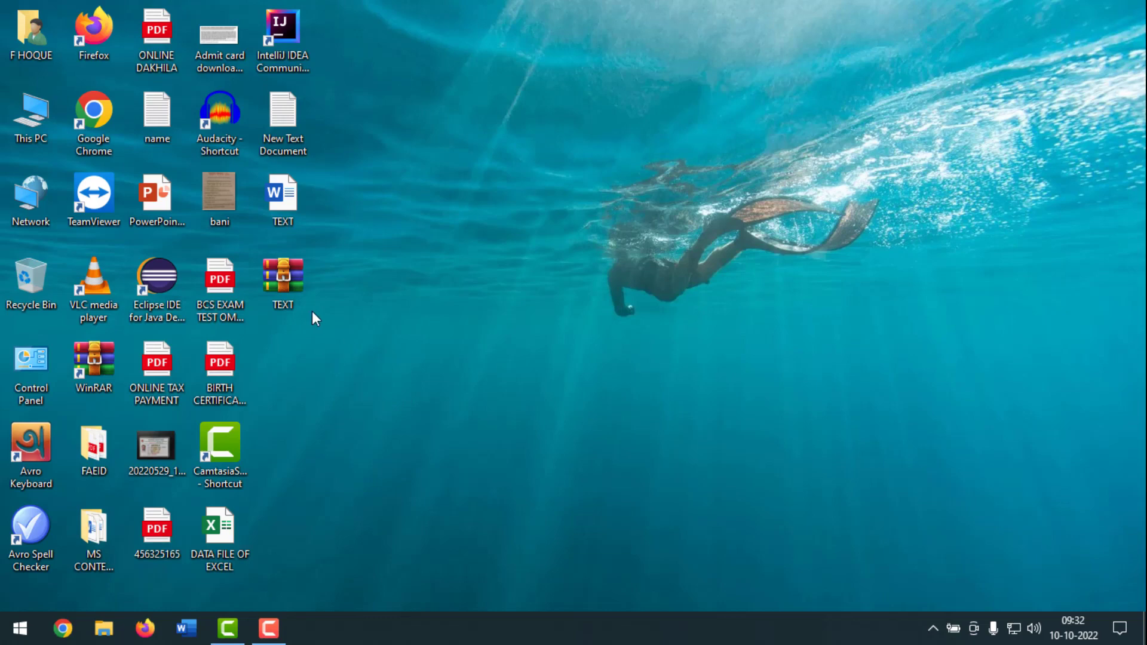
double_click(278, 289)
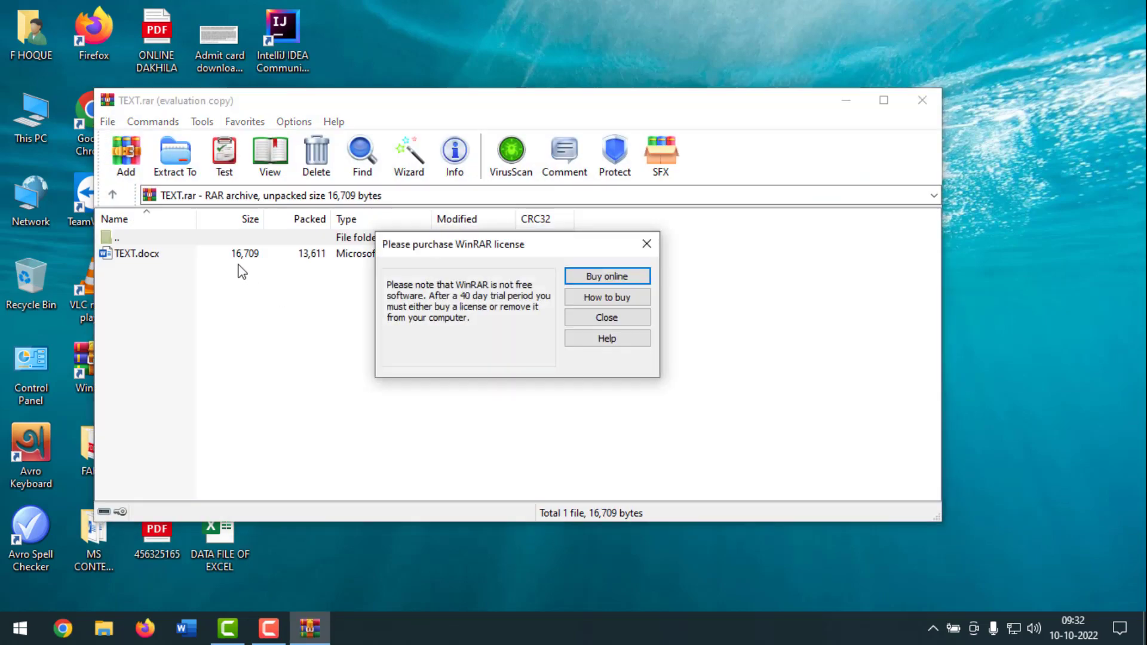
left_click(600, 320)
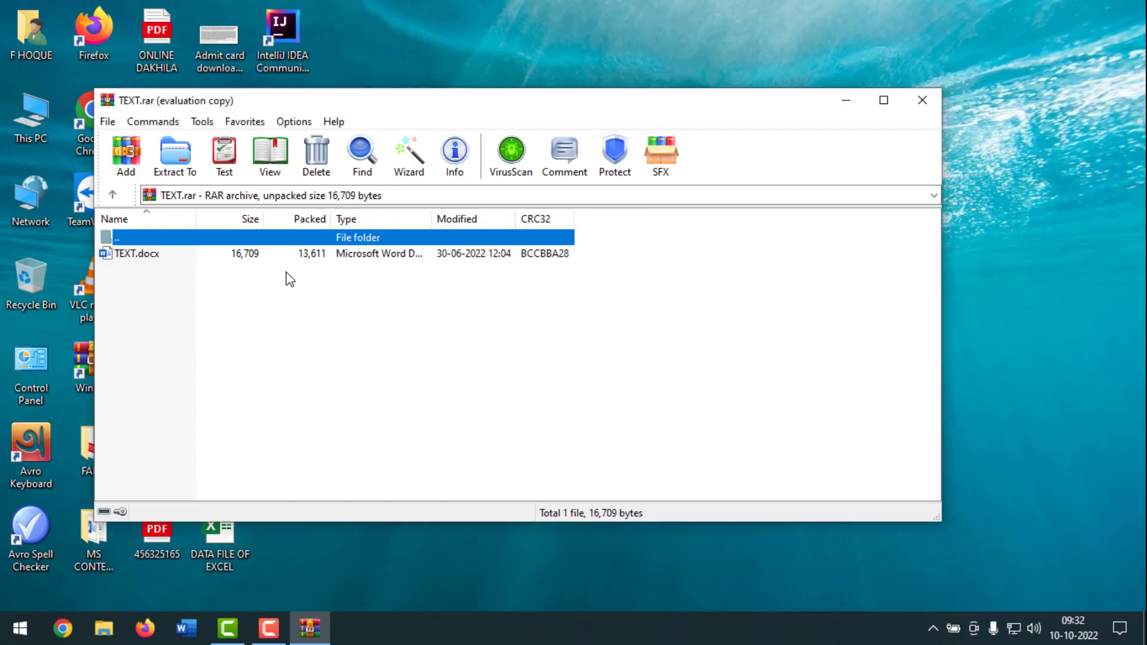
double_click(250, 253)
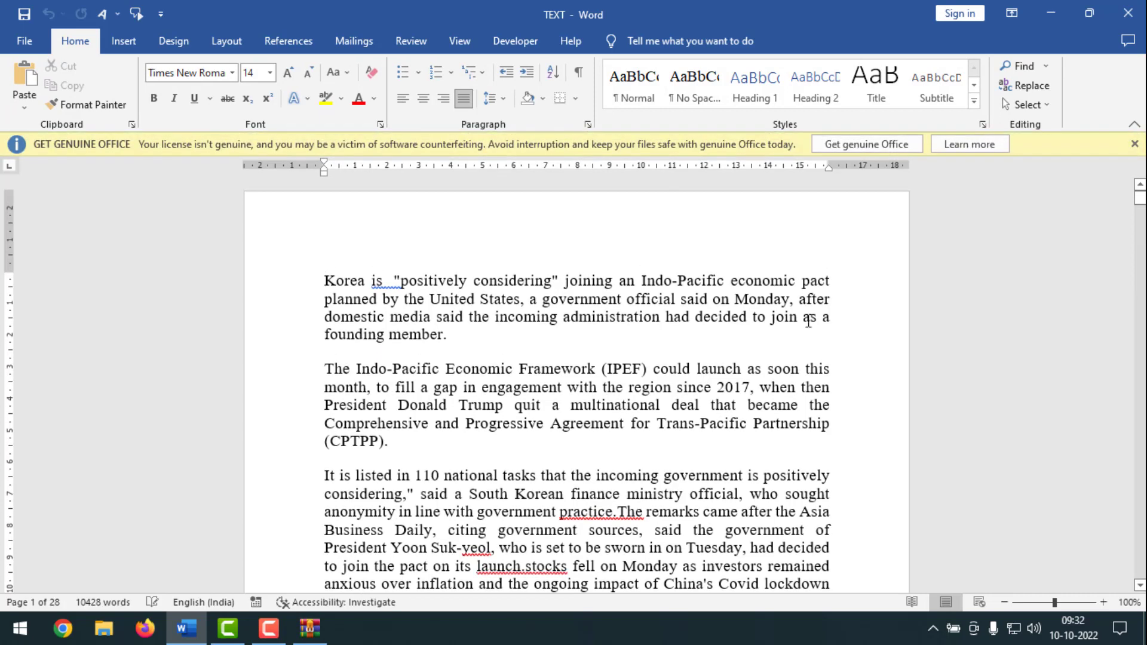
left_click(1134, 144)
left_click(1128, 13)
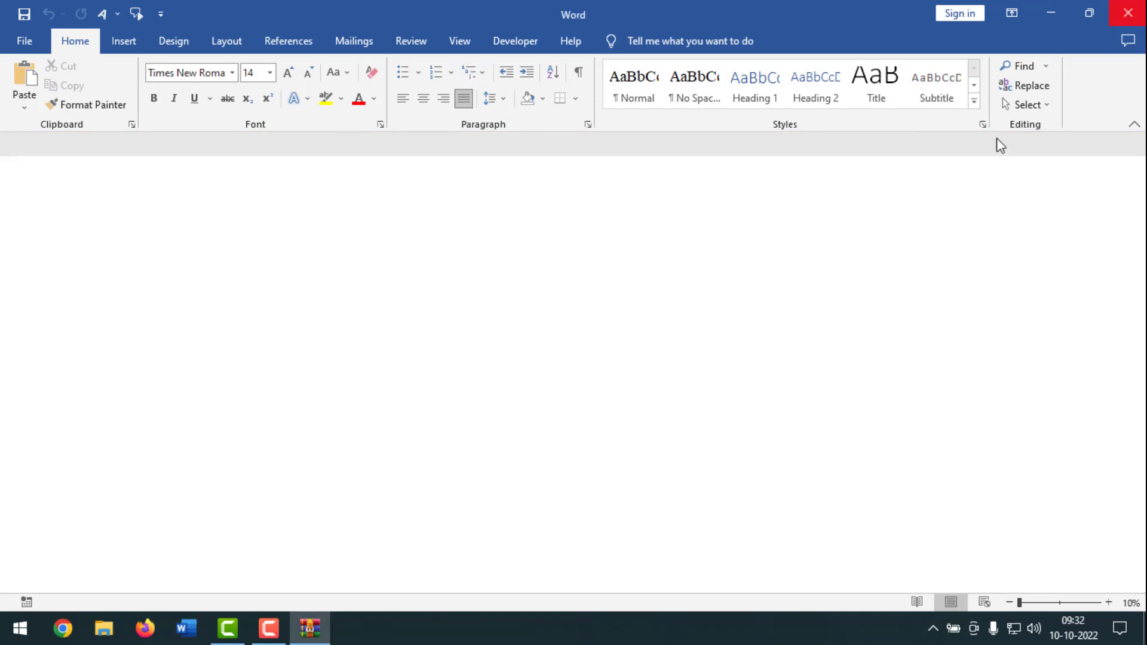
left_click(916, 98)
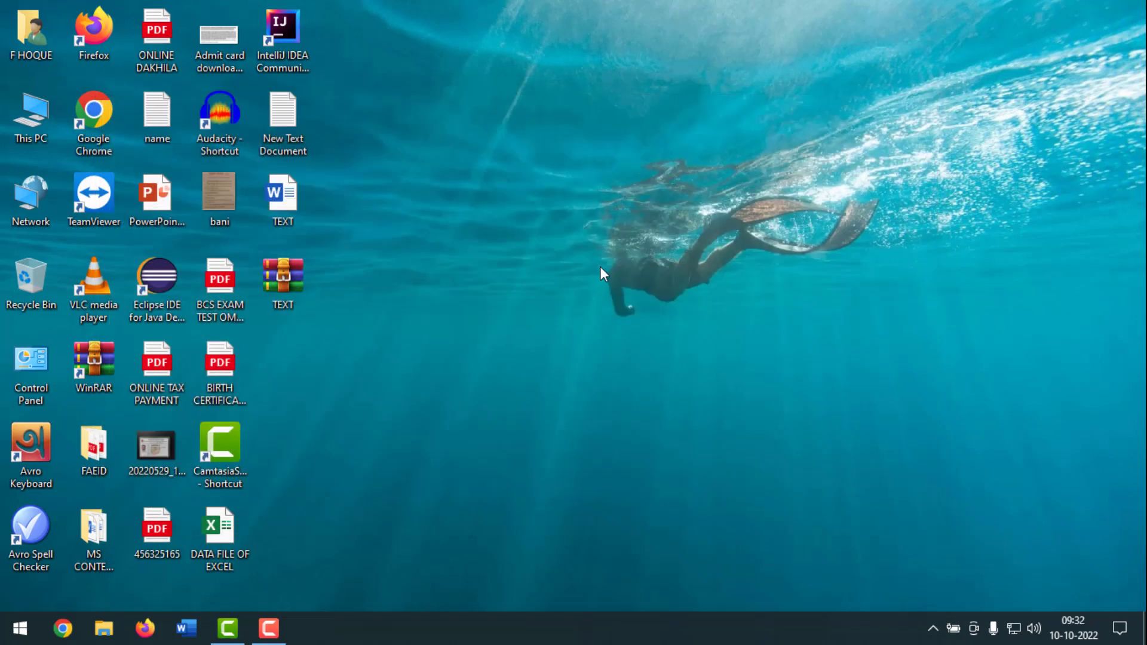